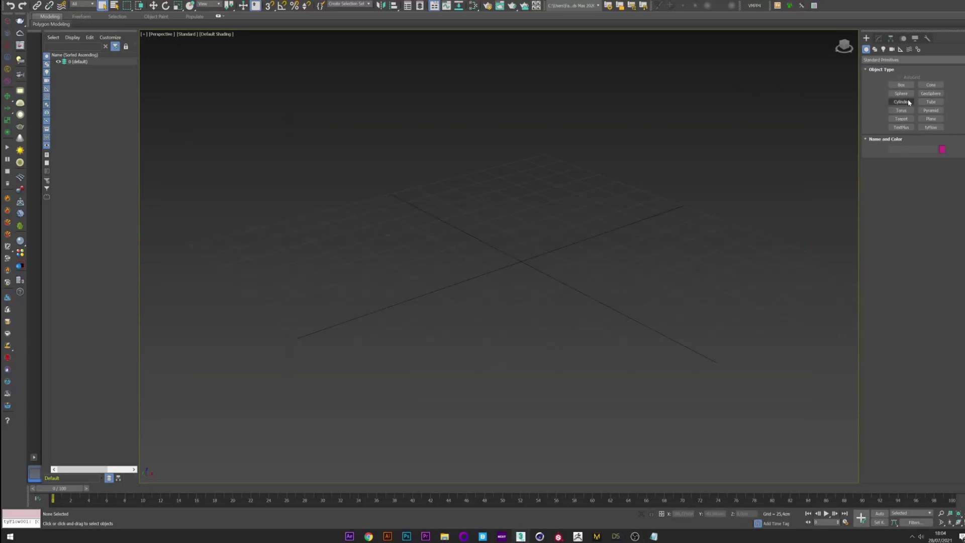
# Step: Create a cylinder at the grid centre about 159 cm in radius and 16 cm high, with 9 cap segments
pyautogui.click(908, 99)
pyautogui.moveTo(520, 261); pyautogui.dragTo(517, 187)
pyautogui.click(519, 171)
pyautogui.rightClick(519, 216)
pyautogui.rightClick(521, 215)
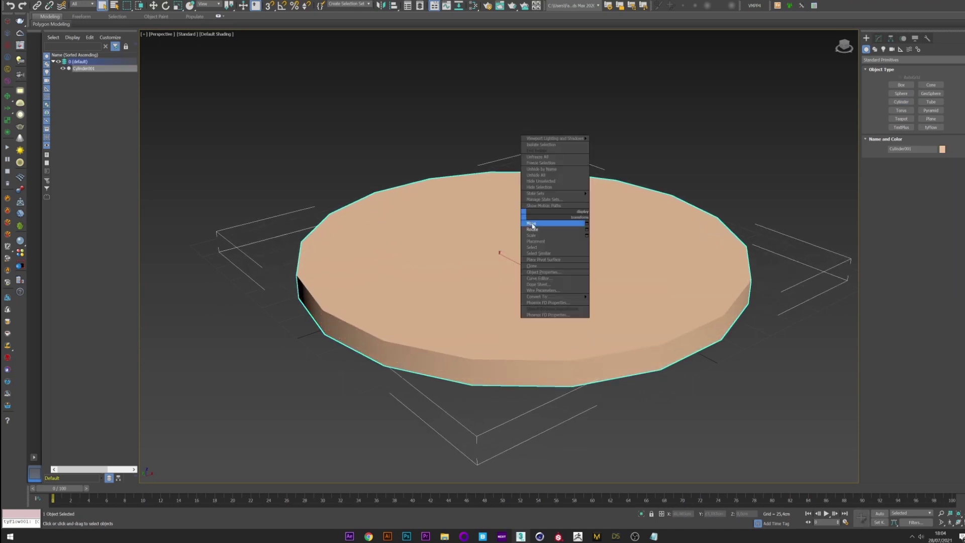
pyautogui.click(532, 223)
pyautogui.click(878, 39)
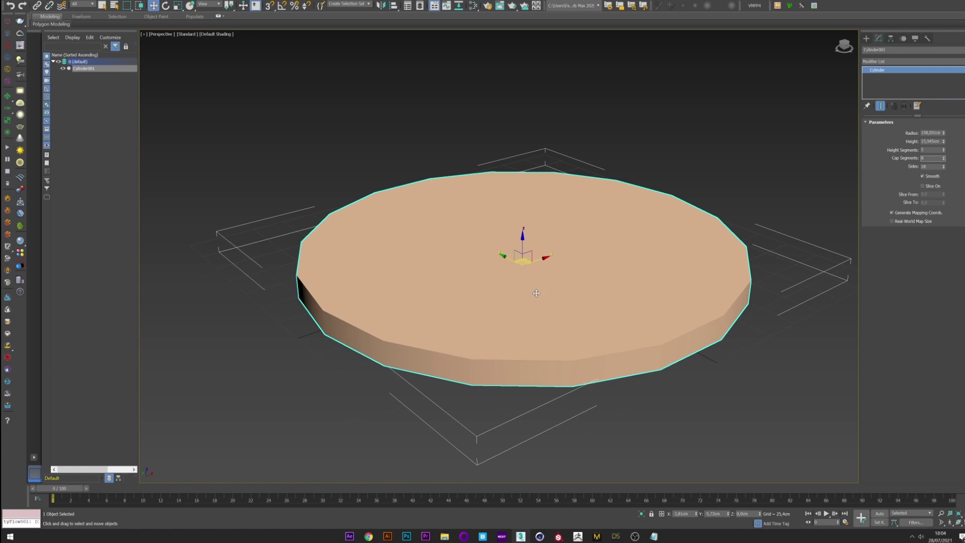
# Step: Show edged faces in the viewport and convert the cylinder to an editable poly
pyautogui.press('F4')
pyautogui.rightClick(517, 283)
pyautogui.moveTo(553, 361)
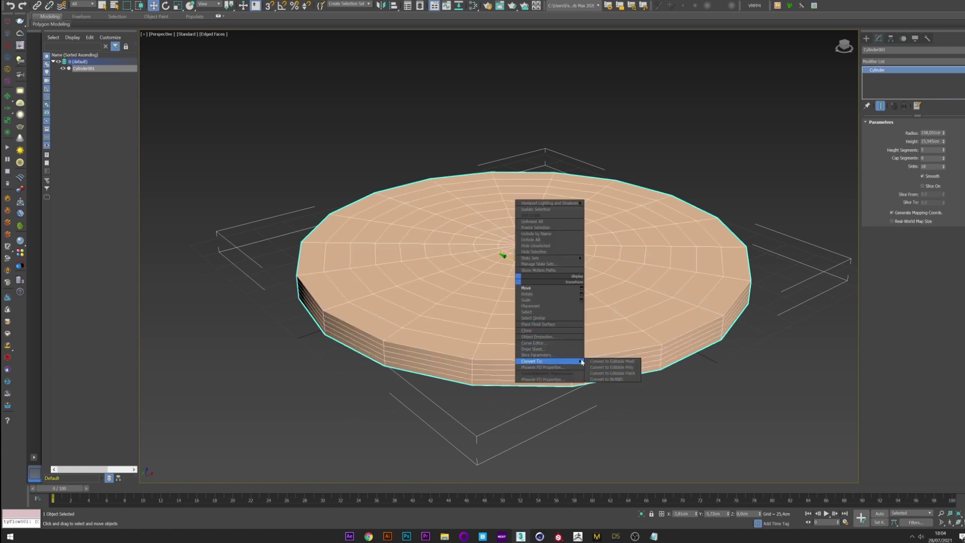
pyautogui.click(596, 368)
# Step: Delete the cylinder's top and side polygons in the front view so that only the flat bottom cap is left
pyautogui.press('f')
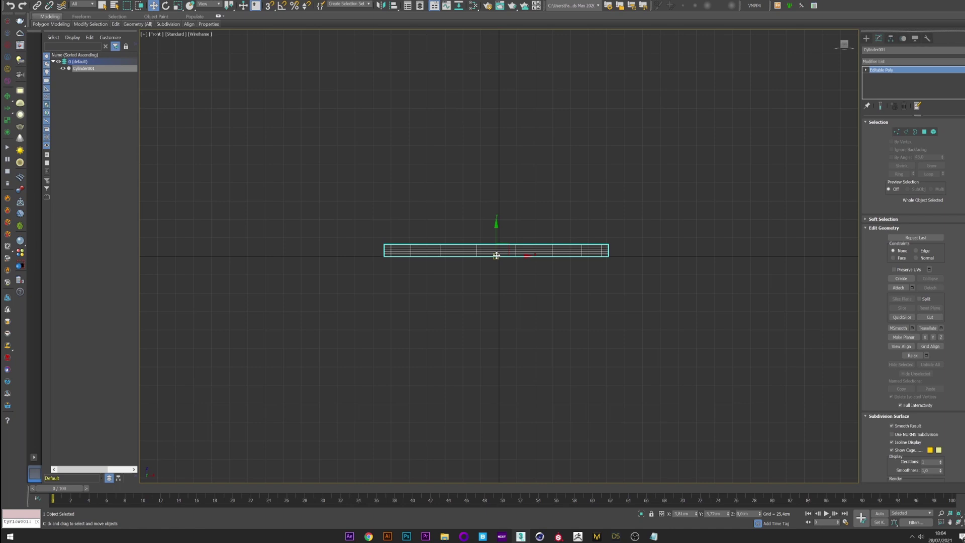
pyautogui.scroll(2, 503, 261)
pyautogui.click(923, 131)
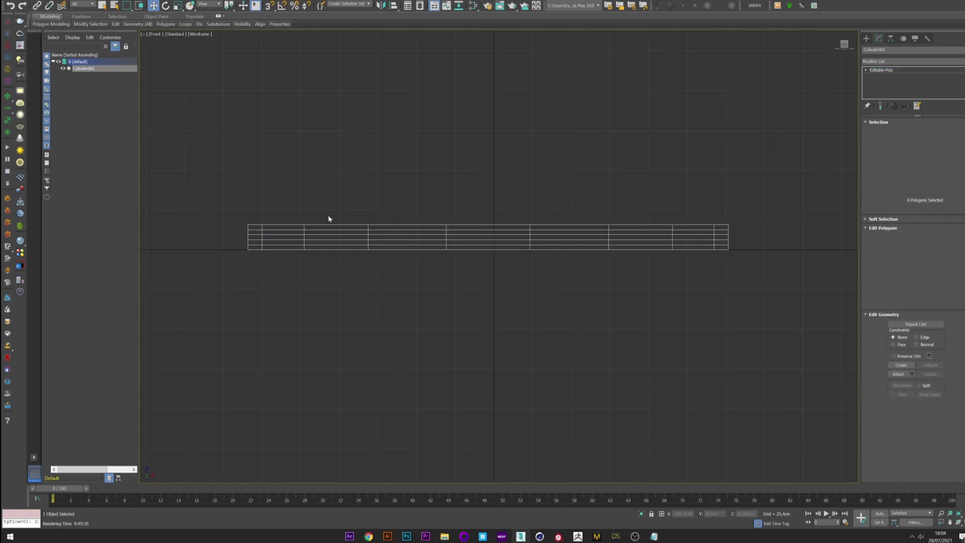
pyautogui.moveTo(206, 180); pyautogui.dragTo(699, 190)
pyautogui.moveTo(754, 249); pyautogui.dragTo(754, 249)
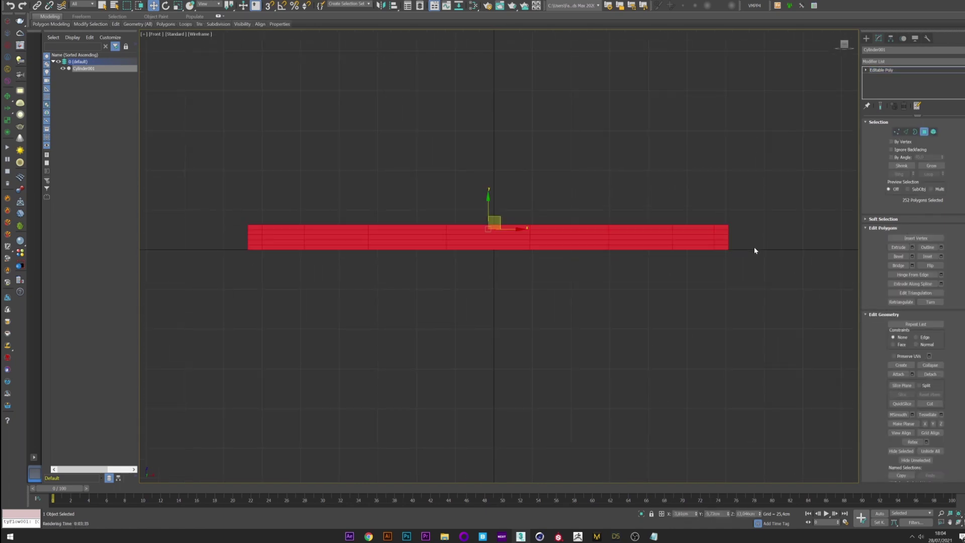
pyautogui.press('Delete')
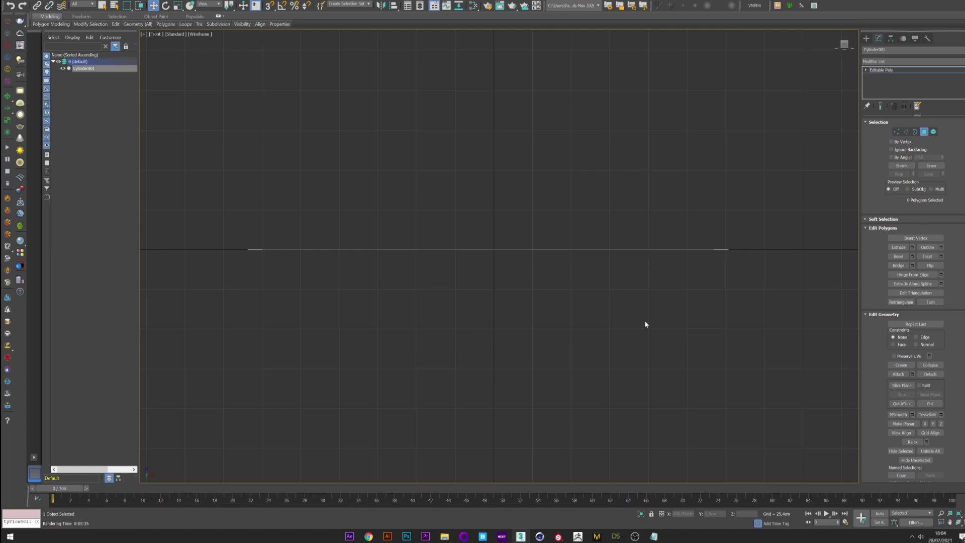
pyautogui.press('p')
pyautogui.moveTo(545, 265)
pyautogui.keyDown('alt'); pyautogui.mouseDown(button='middle')
pyautogui.moveTo(534, 275)
pyautogui.moveTo(529, 266)
pyautogui.mouseUp(button='middle'); pyautogui.keyUp('alt')
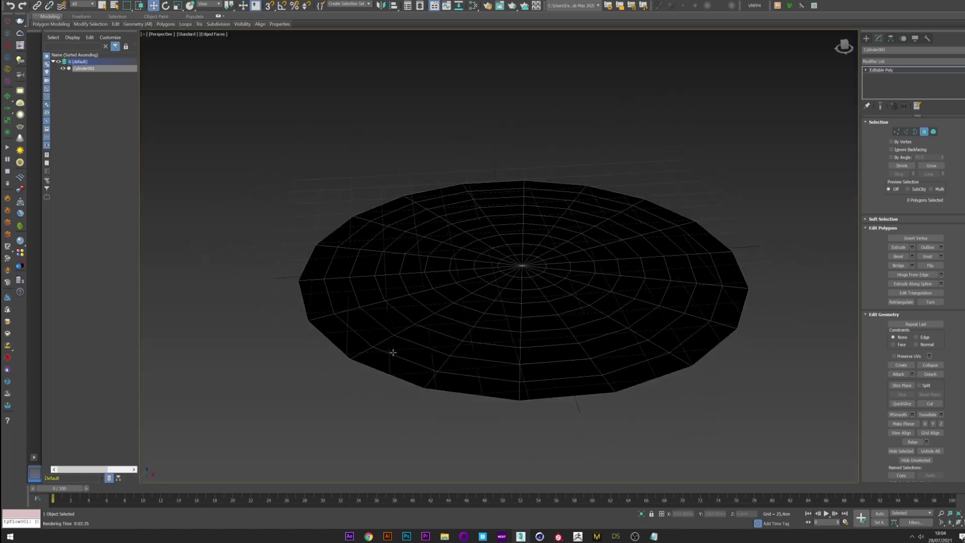
# Step: Leave polygon editing and return to the disc as a whole object
pyautogui.scroll(4, 485, 278)
pyautogui.rightClick(483, 272)
pyautogui.click(492, 280)
pyautogui.scroll(-4, 516, 263)
pyautogui.scroll(2, 517, 262)
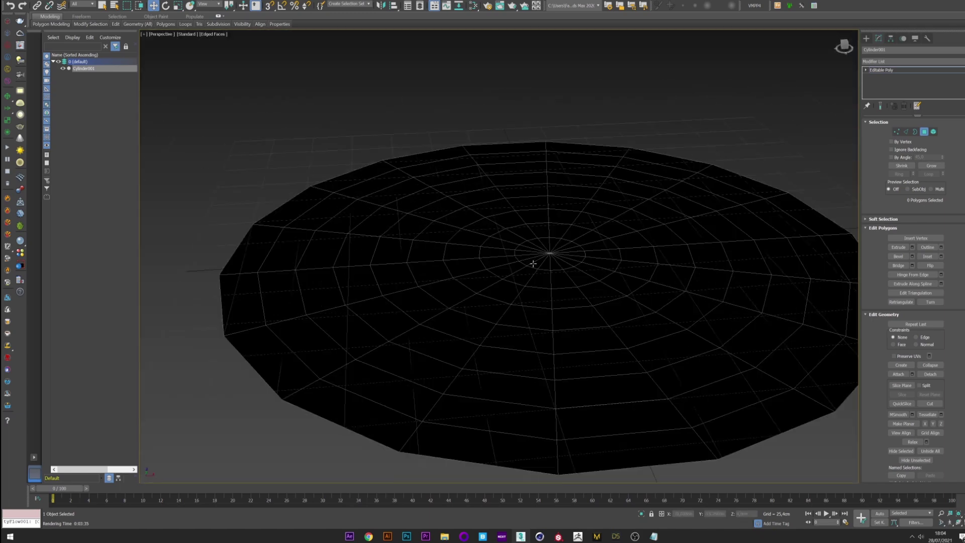
pyautogui.click(533, 264)
pyautogui.click(866, 39)
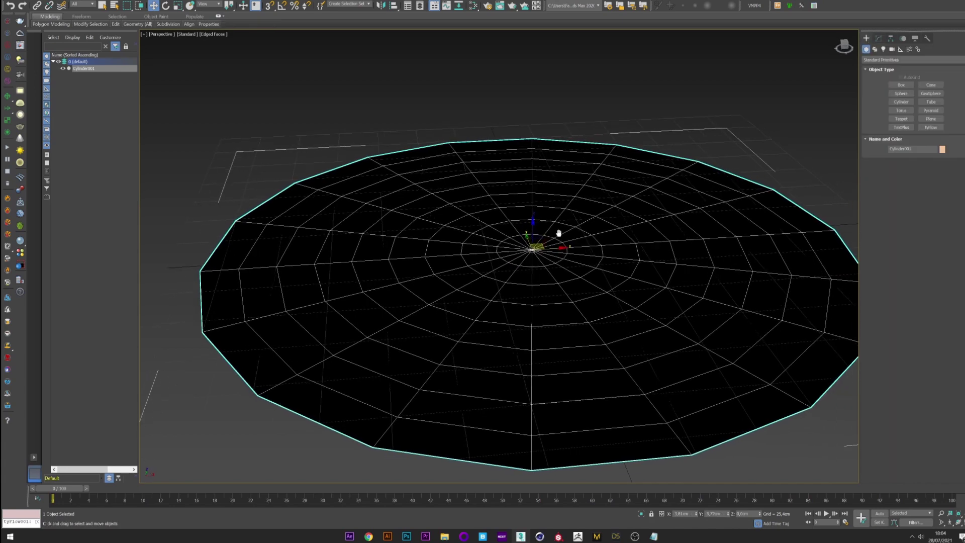
# Step: Clone the disc straight upward in the front view as 10 copies spaced about 2.2 cm apart
pyautogui.press('f')
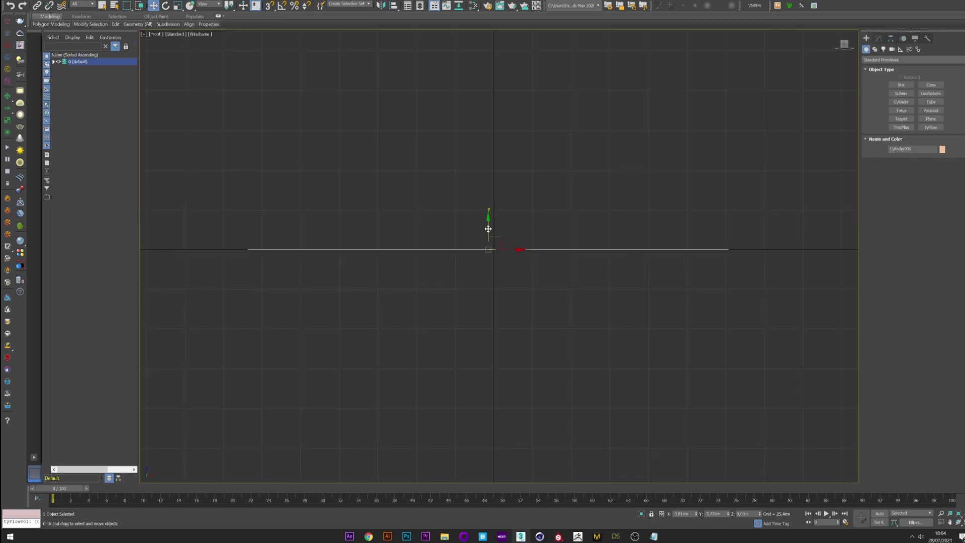
pyautogui.keyDown('shift'); pyautogui.moveTo(492, 228); pyautogui.dragTo(740, 240); pyautogui.keyUp('shift')
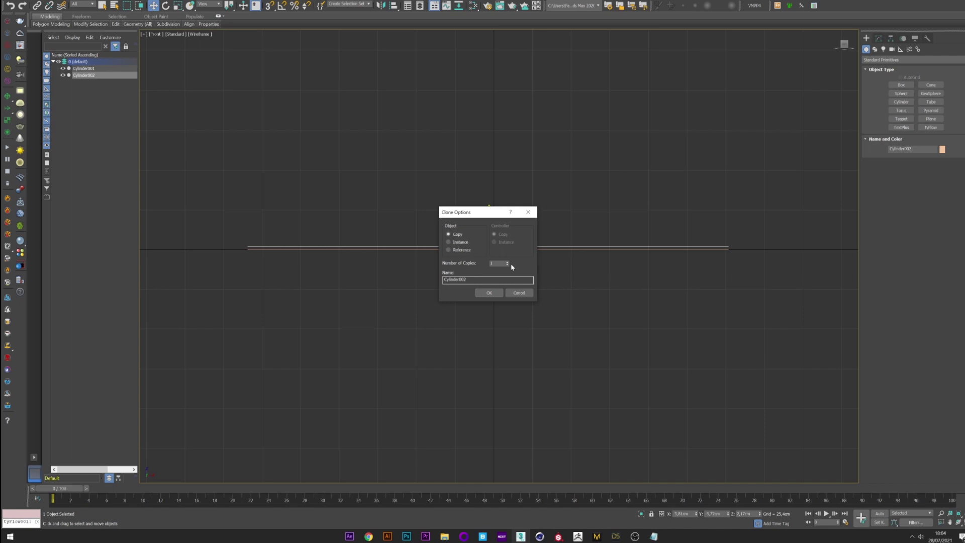
pyautogui.write('10')
pyautogui.click(489, 293)
pyautogui.press('p')
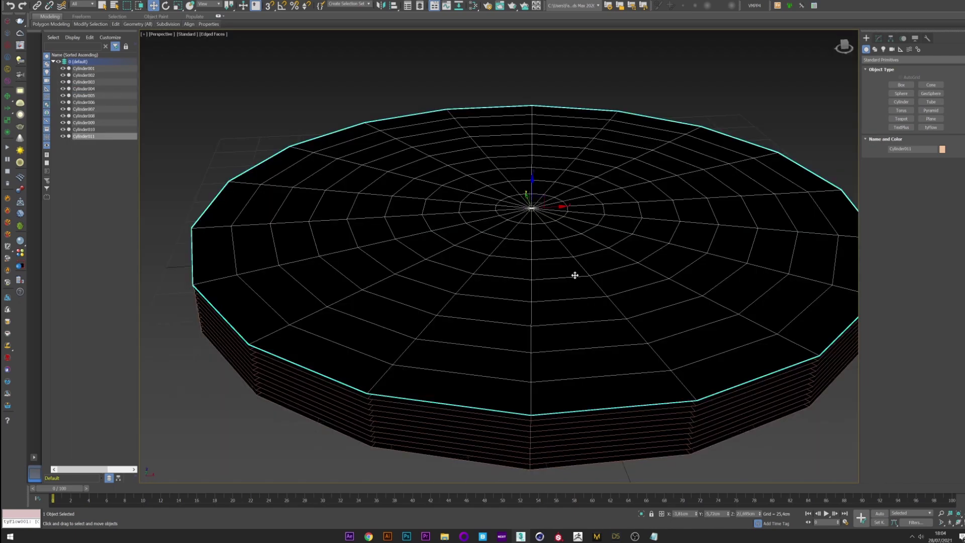
# Step: Create a tyFlow object beside the disc stack and open its editor at the side of the viewport
pyautogui.scroll(-4, 547, 271)
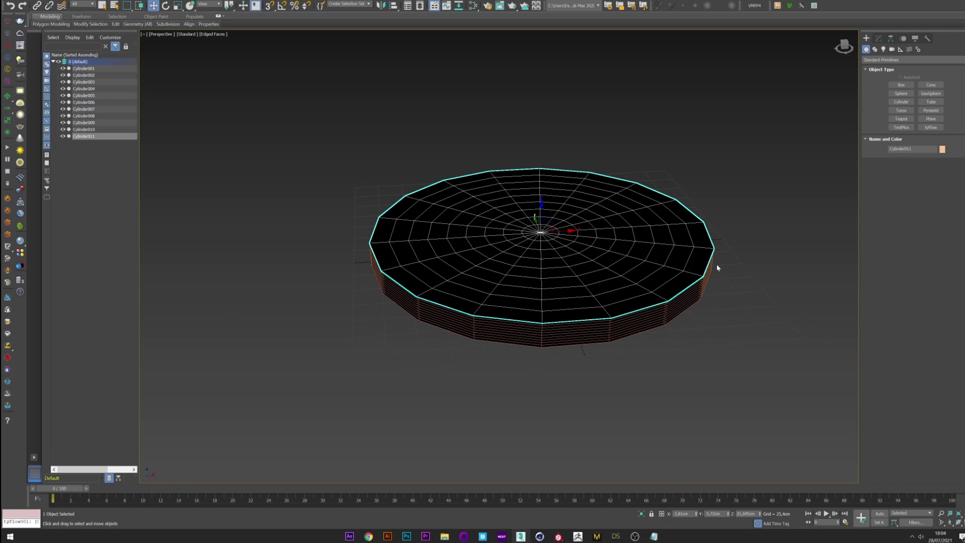
pyautogui.moveTo(717, 267); pyautogui.dragTo(843, 246, button='middle')
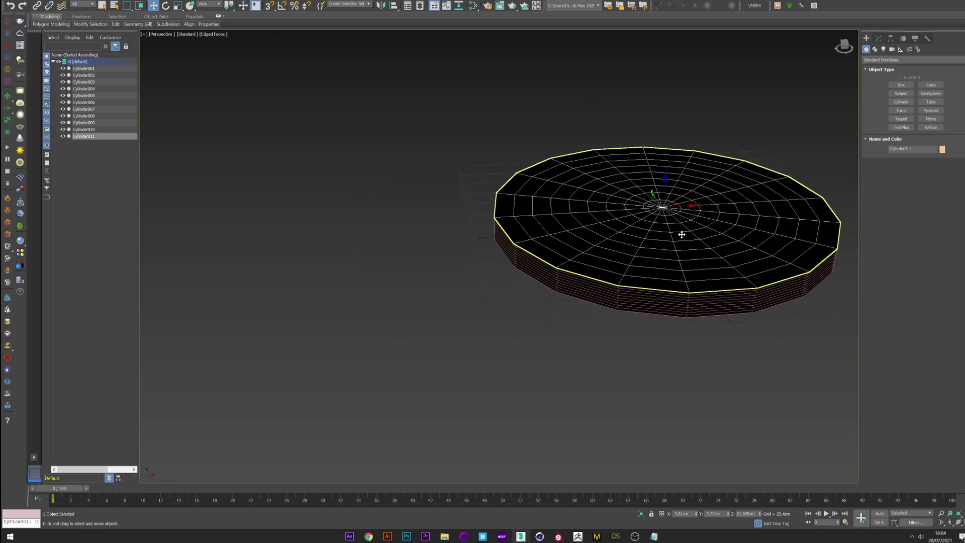
pyautogui.click(931, 127)
pyautogui.moveTo(821, 323); pyautogui.dragTo(847, 324)
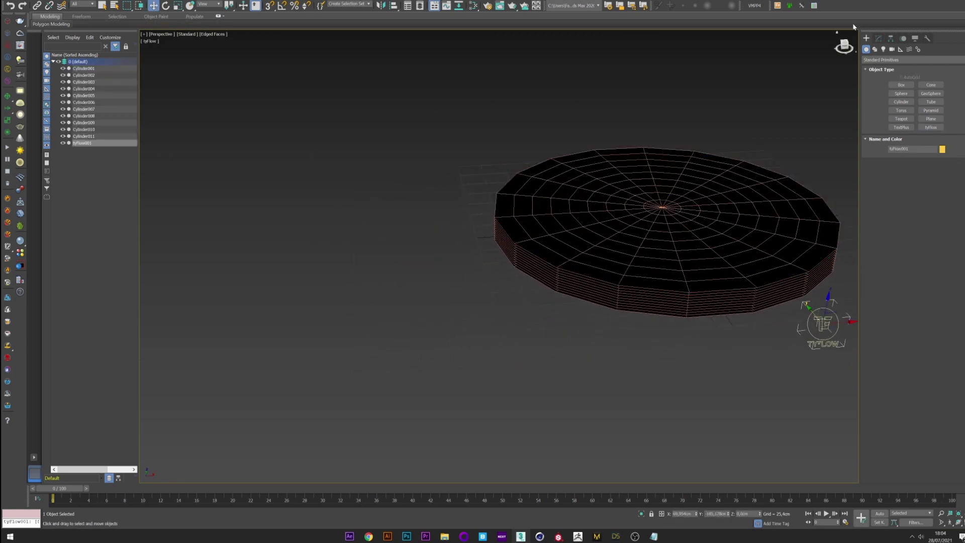
pyautogui.click(878, 38)
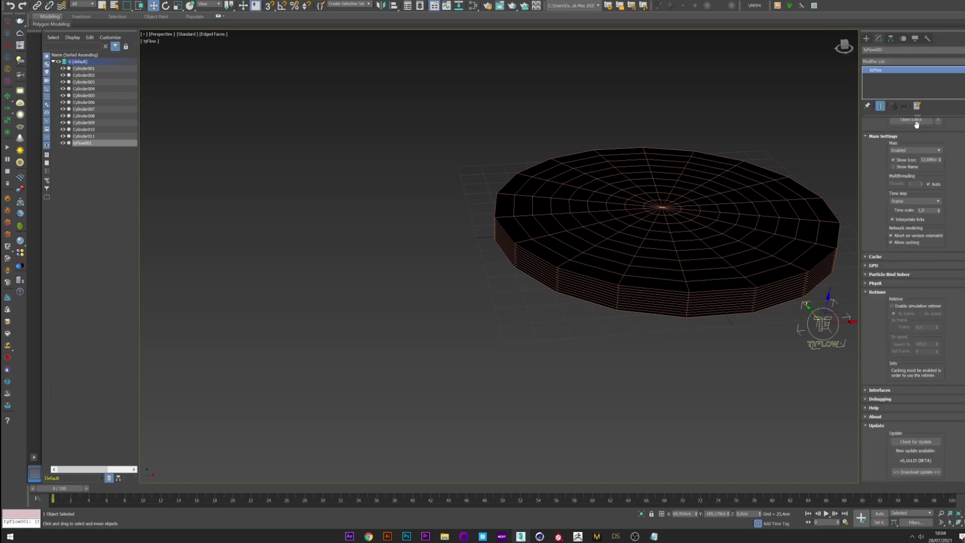
pyautogui.click(916, 122)
pyautogui.moveTo(535, 109); pyautogui.dragTo(421, 106)
pyautogui.moveTo(599, 213); pyautogui.dragTo(485, 213)
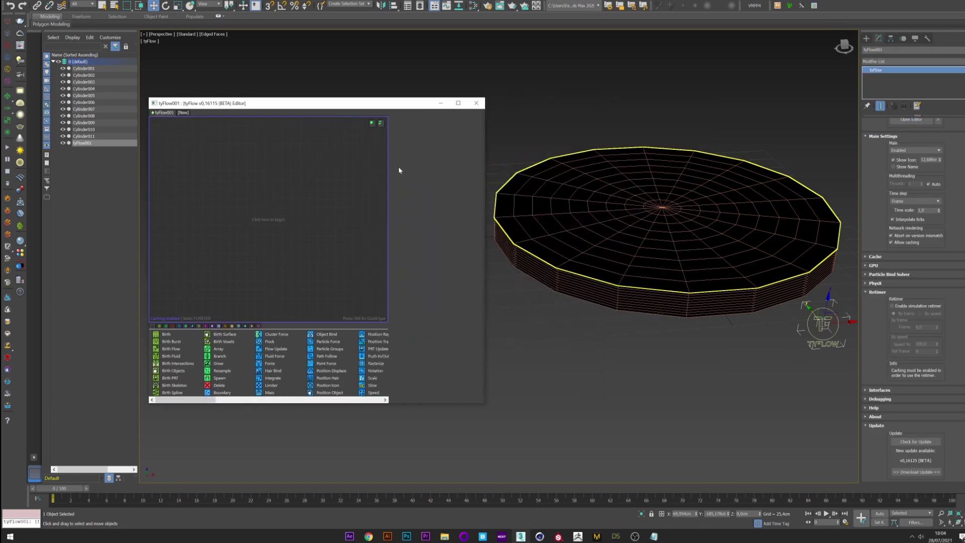
# Step: Add a Birth Objects operator with Cylinder001 to Cylinder011 as its objects, and hide the original discs
pyautogui.moveTo(173, 373); pyautogui.dragTo(184, 147)
pyautogui.click(95, 69)
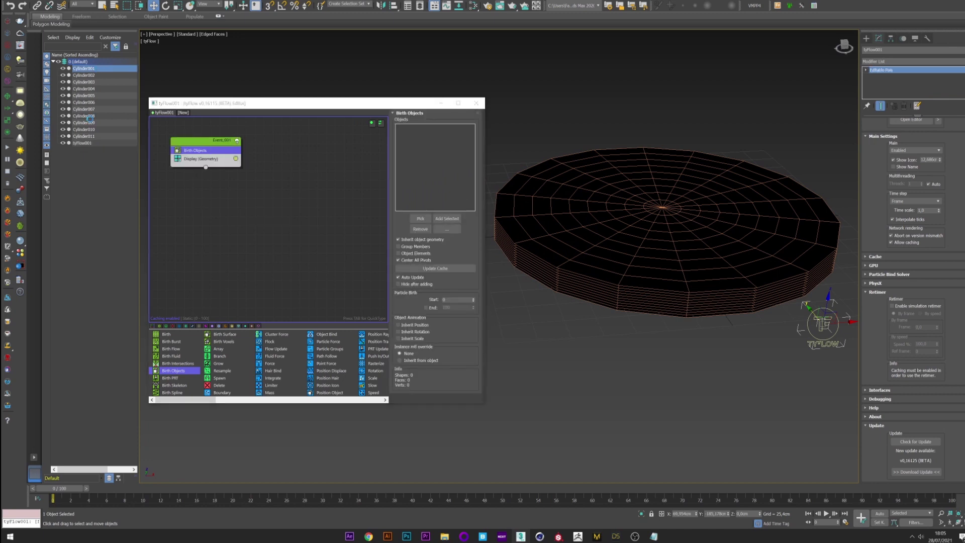
pyautogui.keyDown('shift'); pyautogui.click(92, 136); pyautogui.keyUp('shift')
pyautogui.click(447, 218)
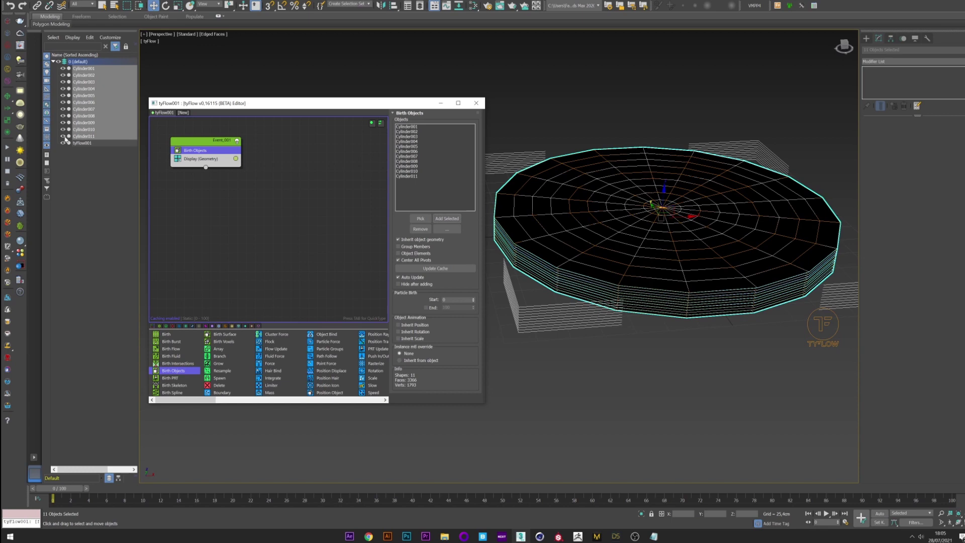
pyautogui.click(62, 136)
pyautogui.click(81, 143)
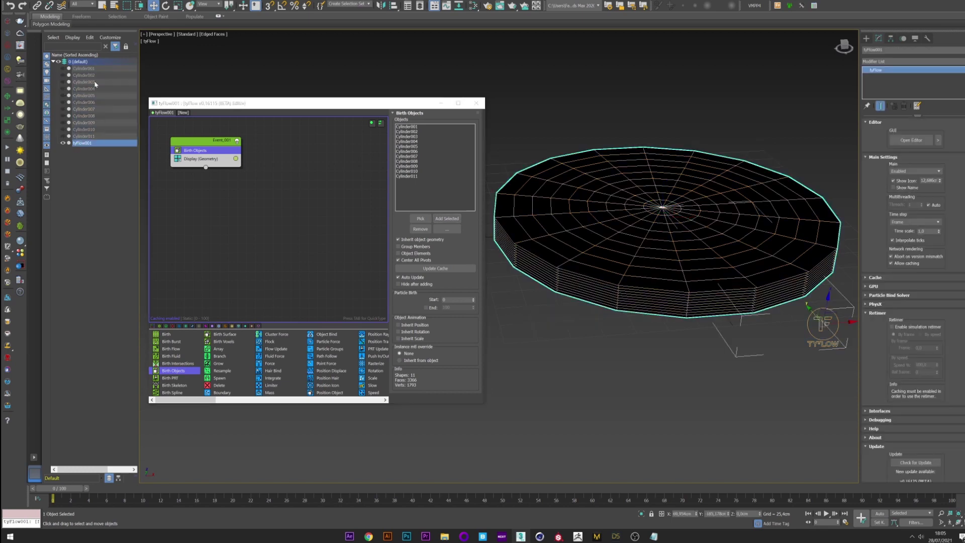
# Step: Add a Cloth Bind operator below Birth Objects in the event
pyautogui.moveTo(600, 271); pyautogui.dragTo(597, 313, button='middle')
pyautogui.scroll(2, 597, 313)
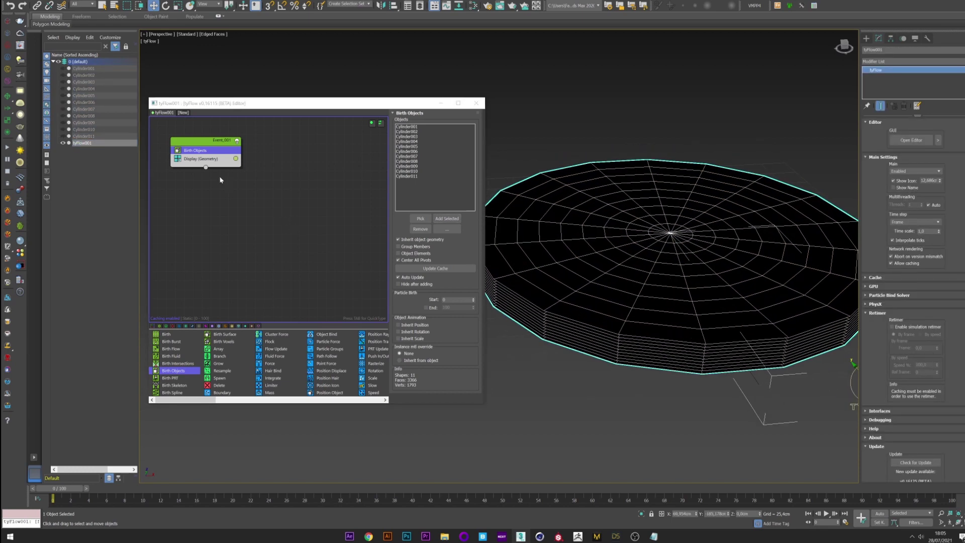
pyautogui.click(195, 150)
pyautogui.press('Tab')
pyautogui.write('clot')
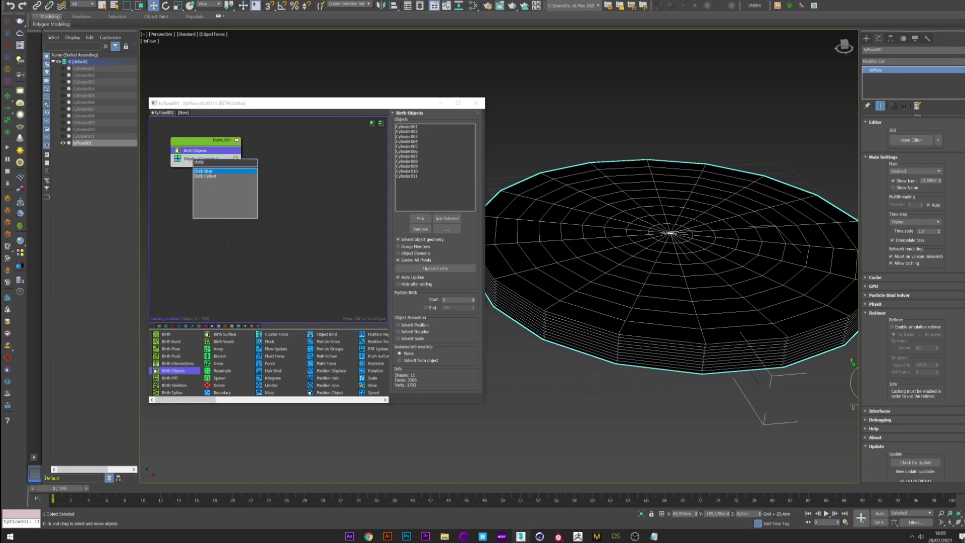
pyautogui.write('h')
pyautogui.click(203, 171)
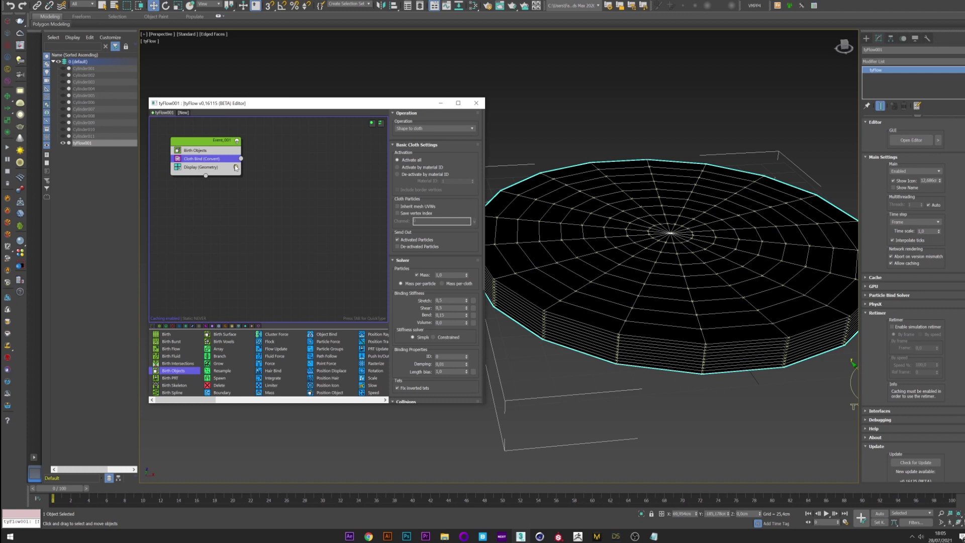
# Step: Enable the CUDA collision solver with self-collisions in the Cloth Bind settings
pyautogui.moveTo(484, 182); pyautogui.dragTo(474, 273)
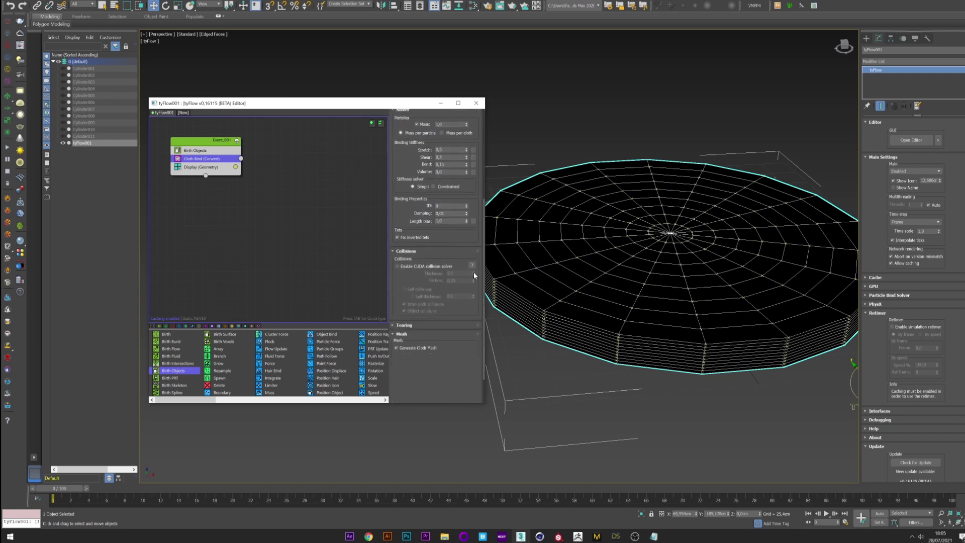
pyautogui.click(424, 266)
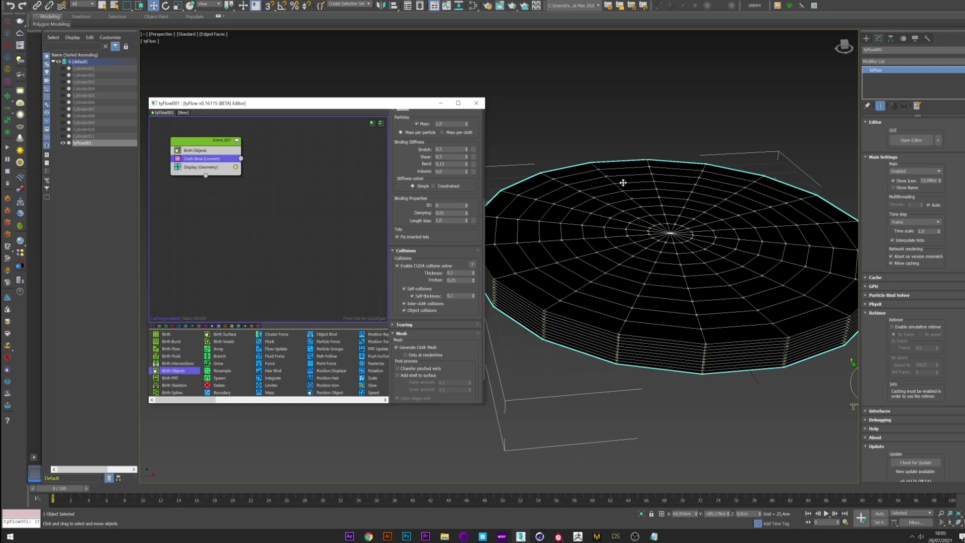
pyautogui.keyDown('alt'); pyautogui.moveTo(622, 182); pyautogui.dragTo(623, 330, button='middle'); pyautogui.keyUp('alt')
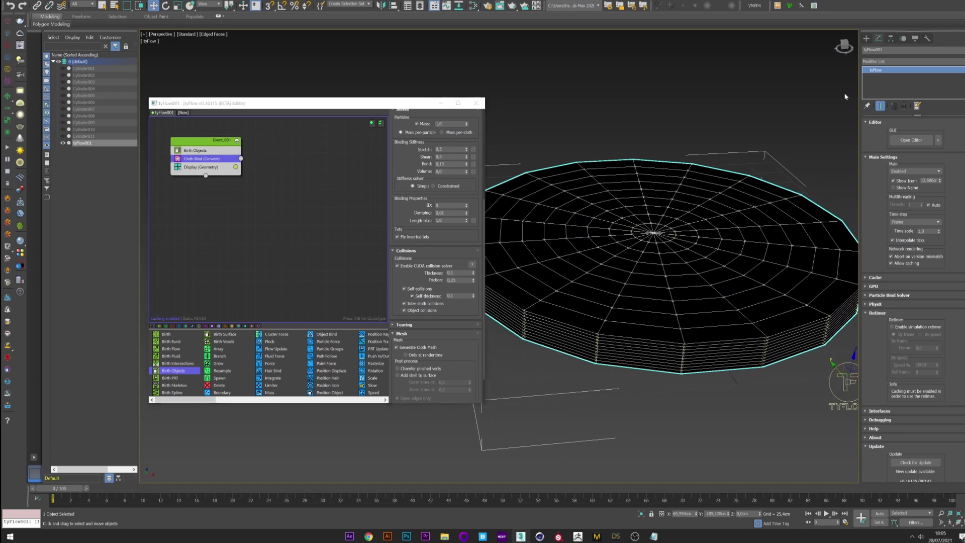
# Step: Apply a Shell modifier to the tyFlow object to give the cloth discs thickness
pyautogui.click(872, 63)
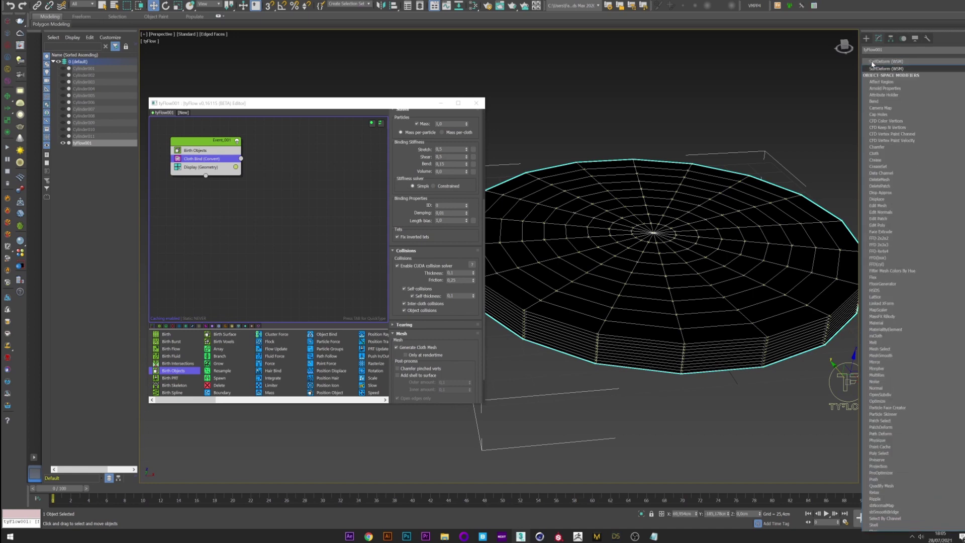
pyautogui.press('s')
pyautogui.click(877, 134)
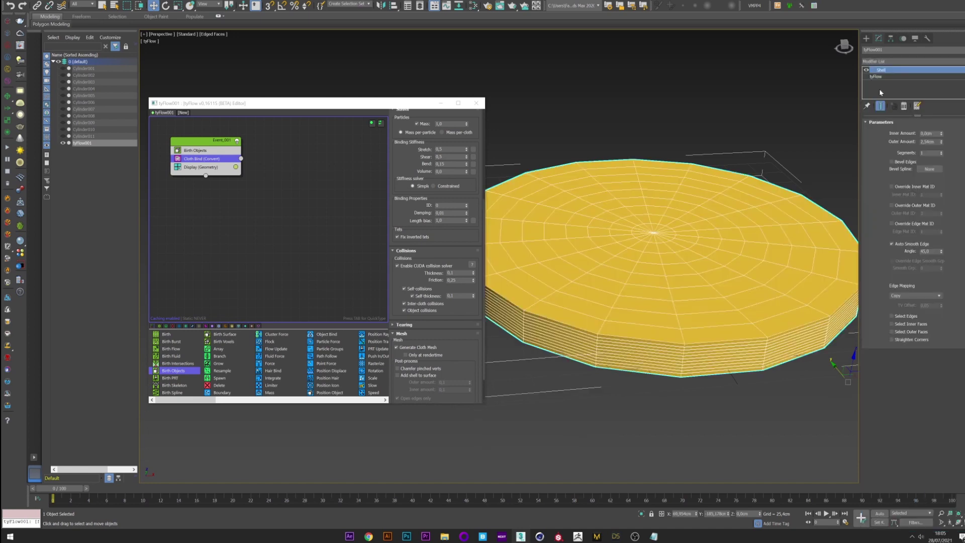
pyautogui.keyDown('alt'); pyautogui.moveTo(836, 156); pyautogui.dragTo(833, 149, button='middle'); pyautogui.keyUp('alt')
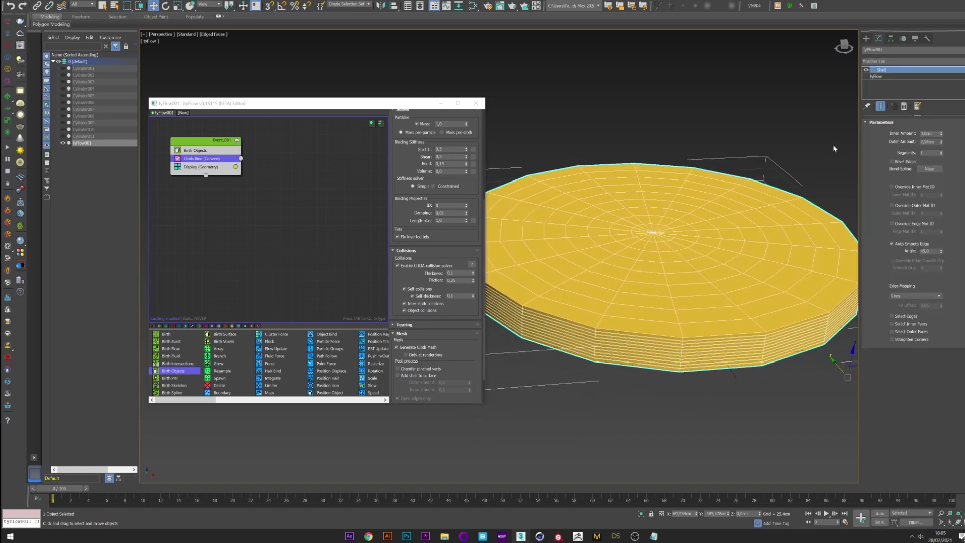
# Step: Add a TurboSmooth modifier above Shell on the tyFlow object and raise its iterations
pyautogui.click(884, 64)
pyautogui.write('tu')
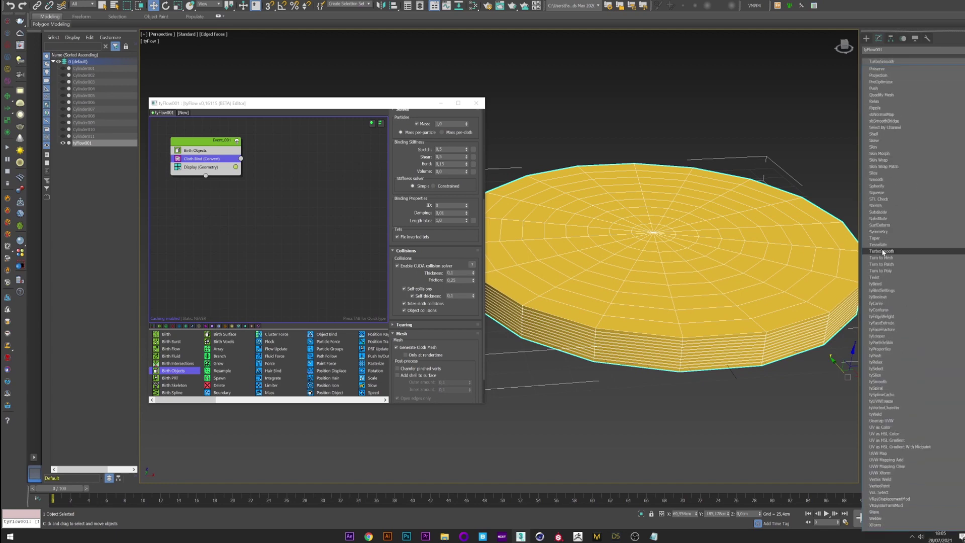
pyautogui.click(884, 251)
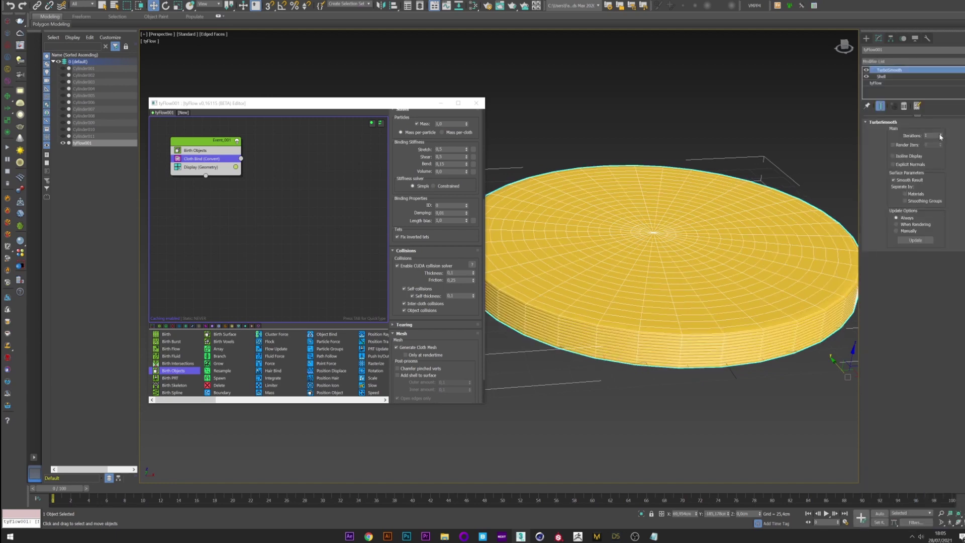
pyautogui.click(940, 135)
pyautogui.click(749, 136)
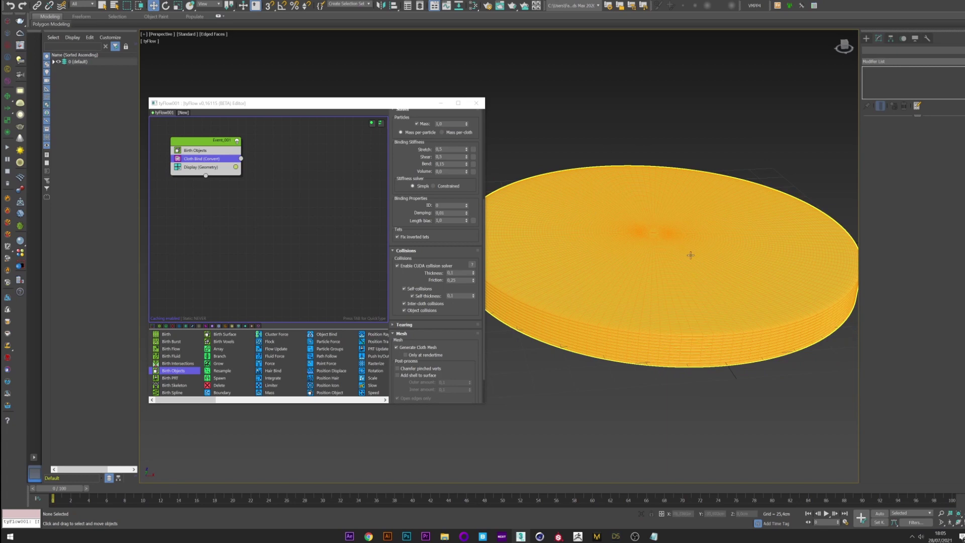
pyautogui.click(603, 223)
# Step: Add a Force operator below Cloth Bind in the event
pyautogui.click(204, 158)
pyautogui.press('Tab')
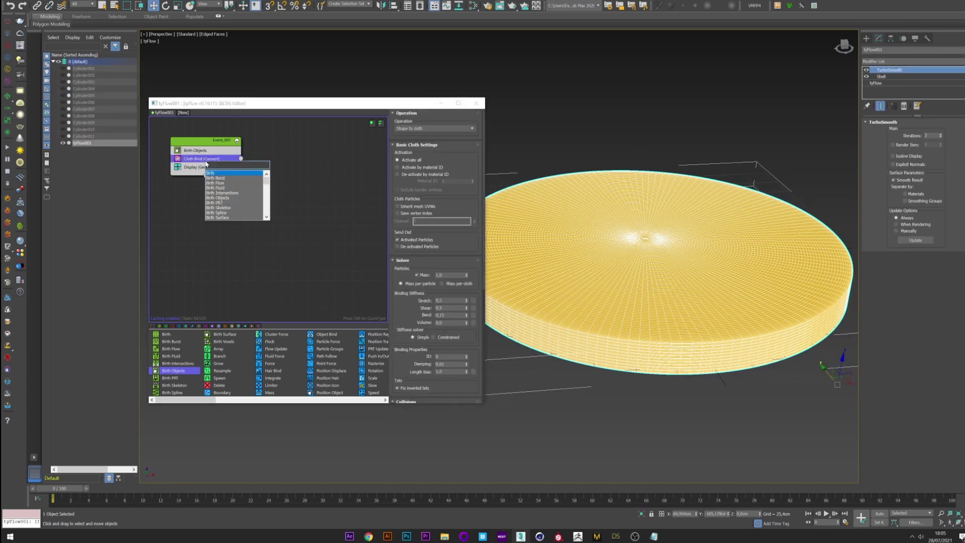
pyautogui.write('for')
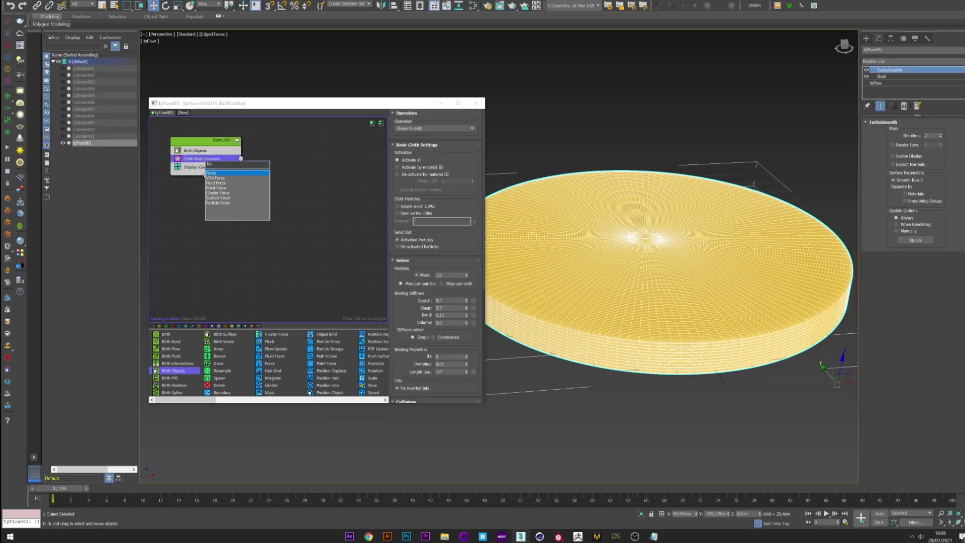
pyautogui.click(213, 174)
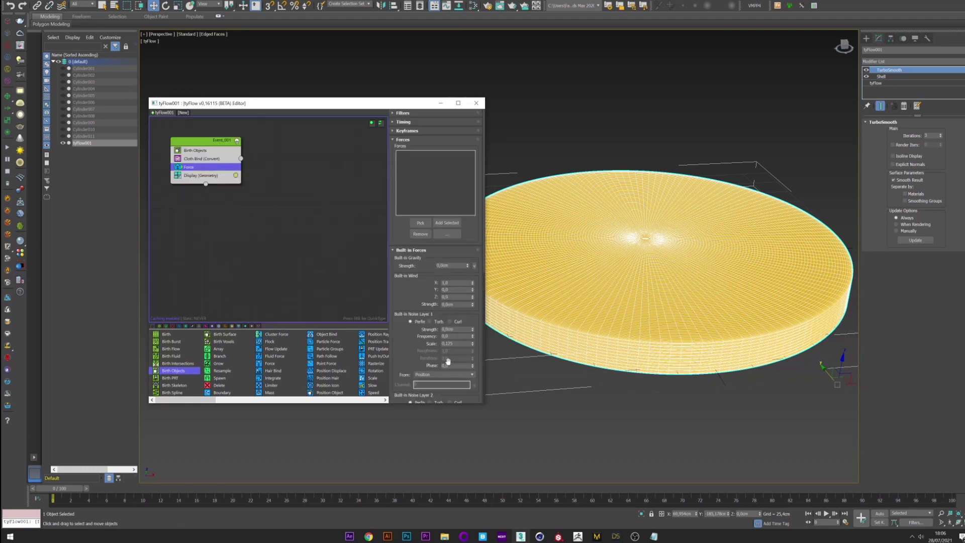
# Step: Set the Force operator's built-in noise layer 1 to Turb, with a scale of 0.05 and a strength of 5 cm
pyautogui.scroll(-3, 448, 361)
pyautogui.click(429, 266)
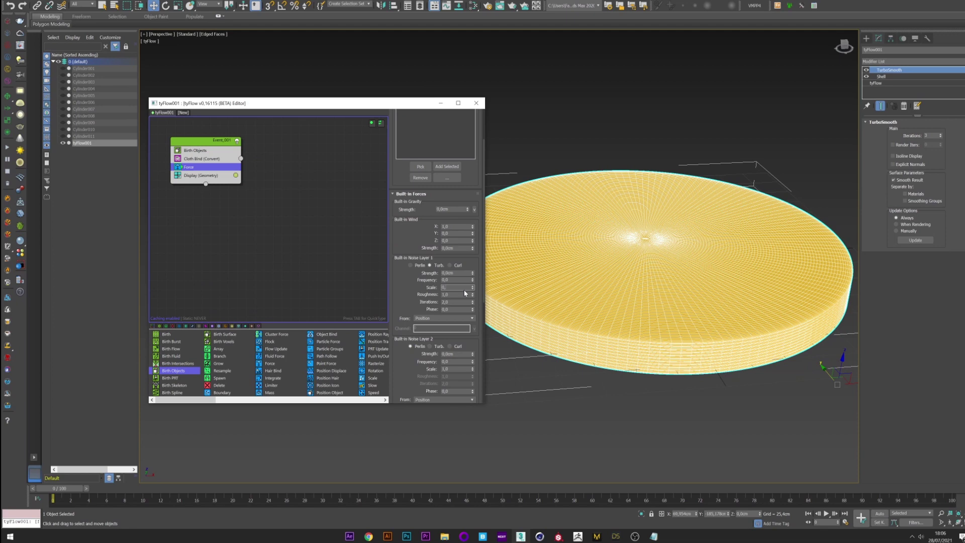
pyautogui.hotkey('shift', 'Tab')
pyautogui.hotkey('shift', 'Tab')
pyautogui.press('Return')
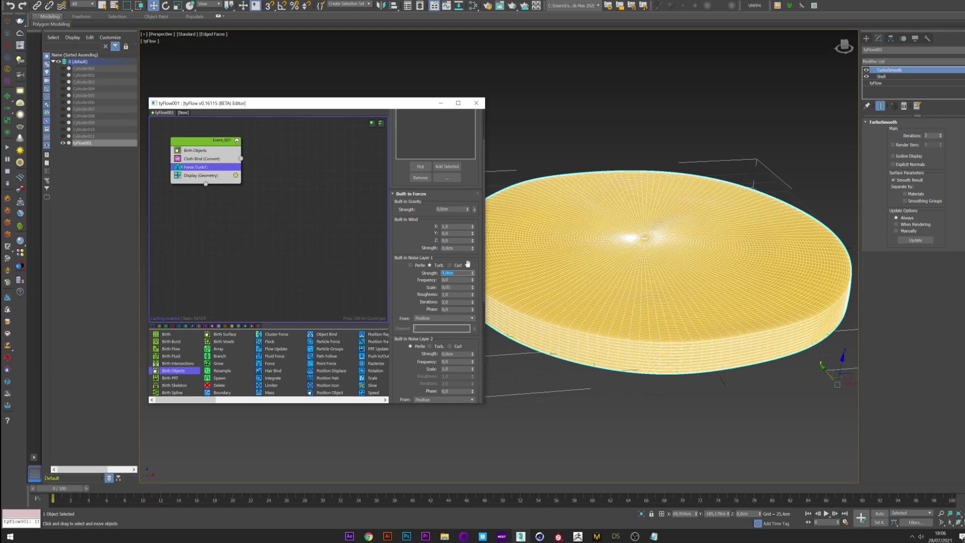
# Step: Preview the turbulent cloth simulation at frame 54 and in its early frames, examining the folds around the discs
pyautogui.click(556, 488)
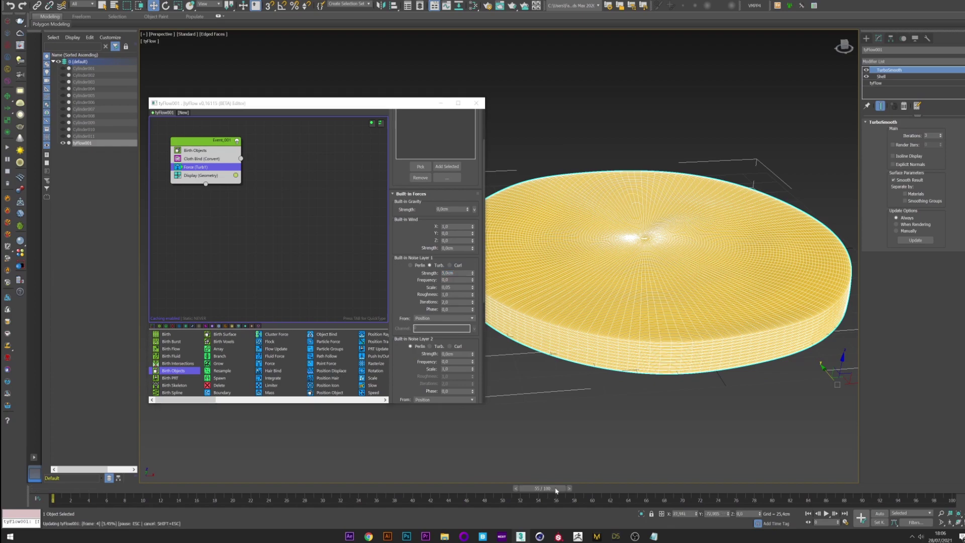
pyautogui.moveTo(518, 131); pyautogui.dragTo(743, 150, button='middle')
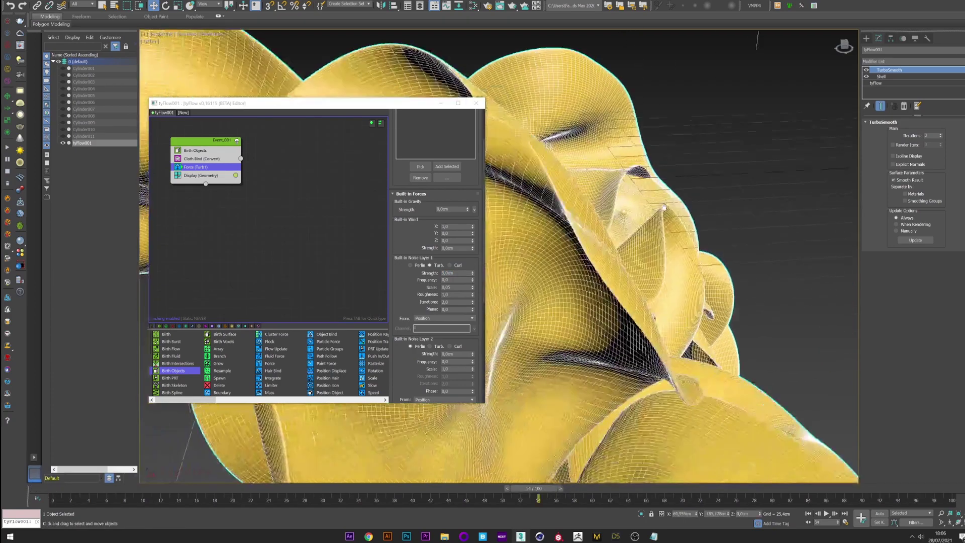
pyautogui.scroll(-5, 743, 161)
pyautogui.keyDown('alt'); pyautogui.moveTo(734, 201); pyautogui.dragTo(646, 236, button='middle'); pyautogui.keyUp('alt')
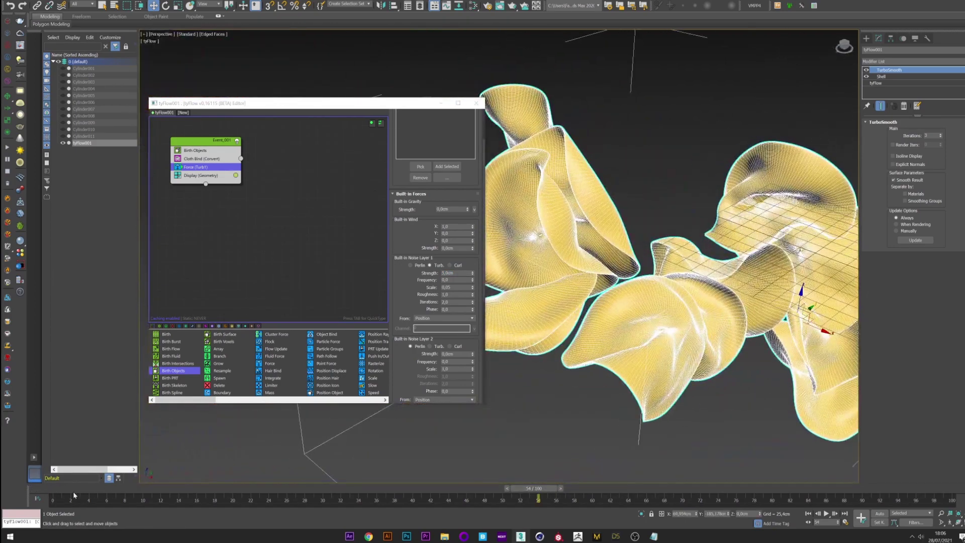
pyautogui.moveTo(74, 495); pyautogui.dragTo(256, 465)
pyautogui.press('w')
pyautogui.moveTo(108, 491); pyautogui.dragTo(69, 489)
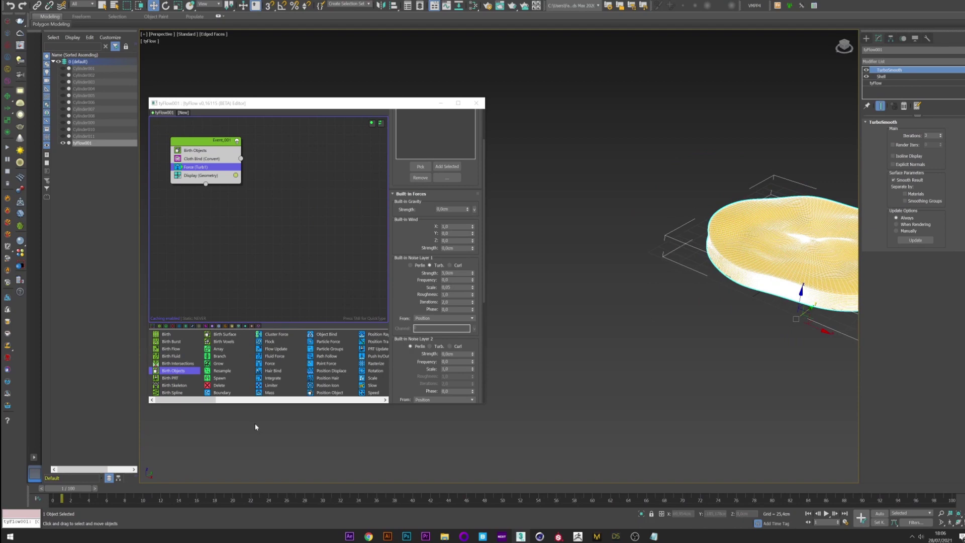
pyautogui.moveTo(809, 221); pyautogui.dragTo(597, 211, button='middle')
pyautogui.scroll(4, 563, 239)
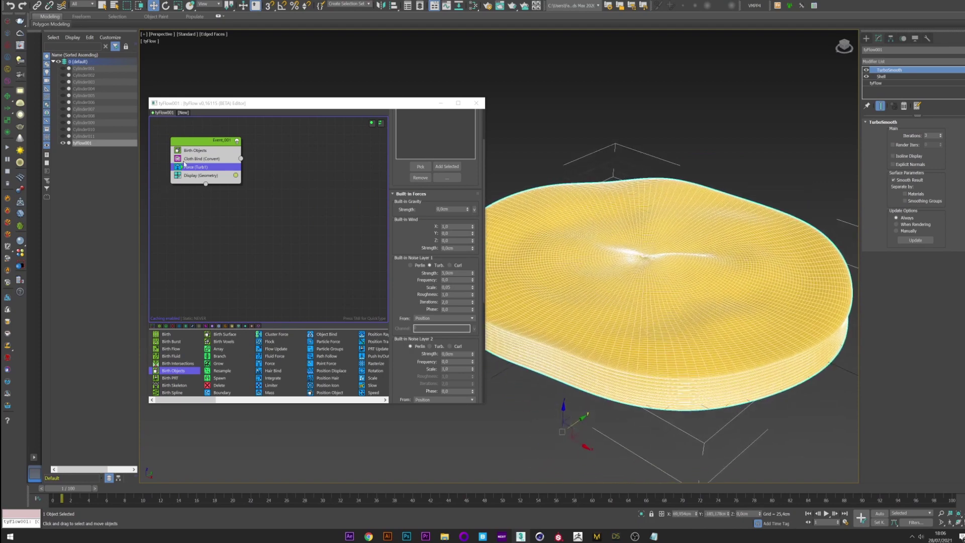
# Step: Add an Object Bind operator below Force and assign Cylinder001 to Cylinder011 as its bind objects
pyautogui.press('Tab')
pyautogui.write('obj')
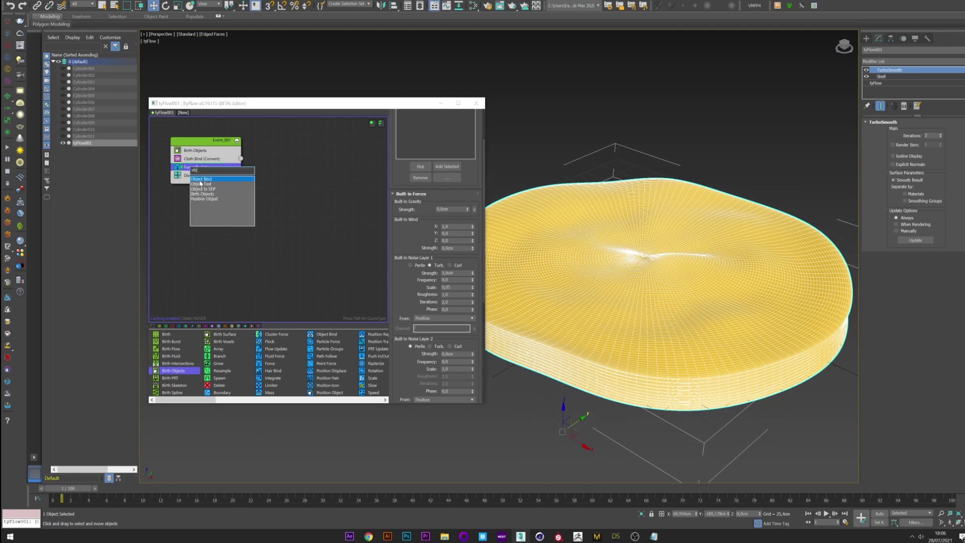
pyautogui.press('Return')
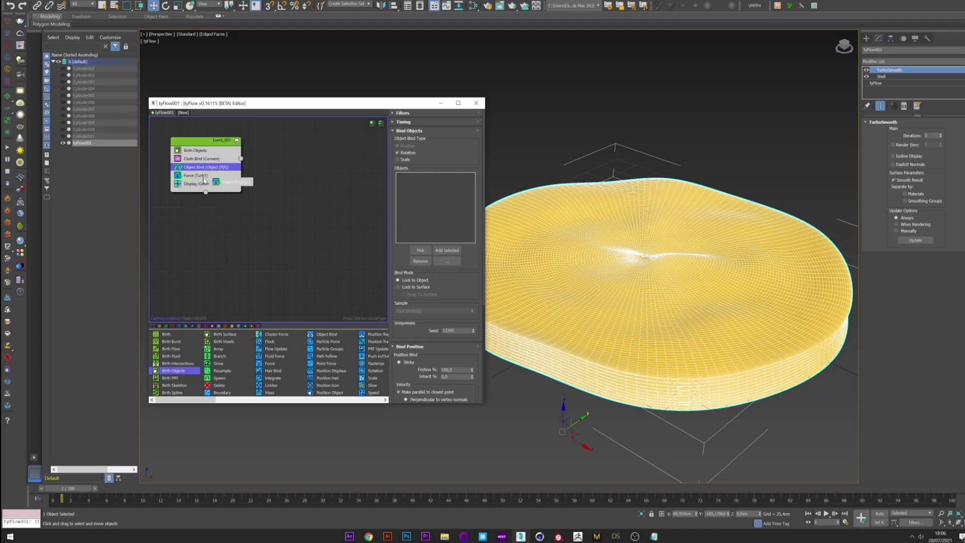
pyautogui.click(83, 68)
pyautogui.keyDown('shift'); pyautogui.click(84, 135); pyautogui.keyUp('shift')
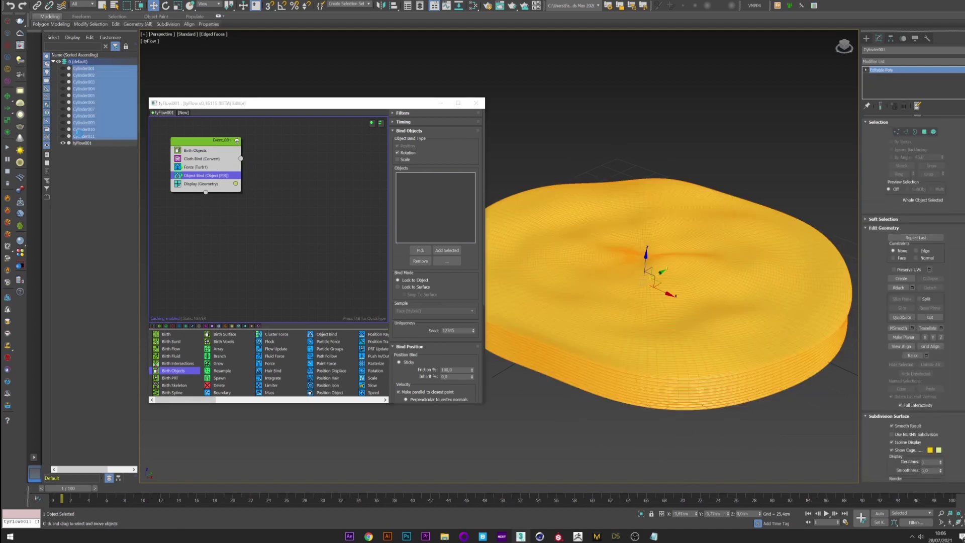
pyautogui.click(436, 250)
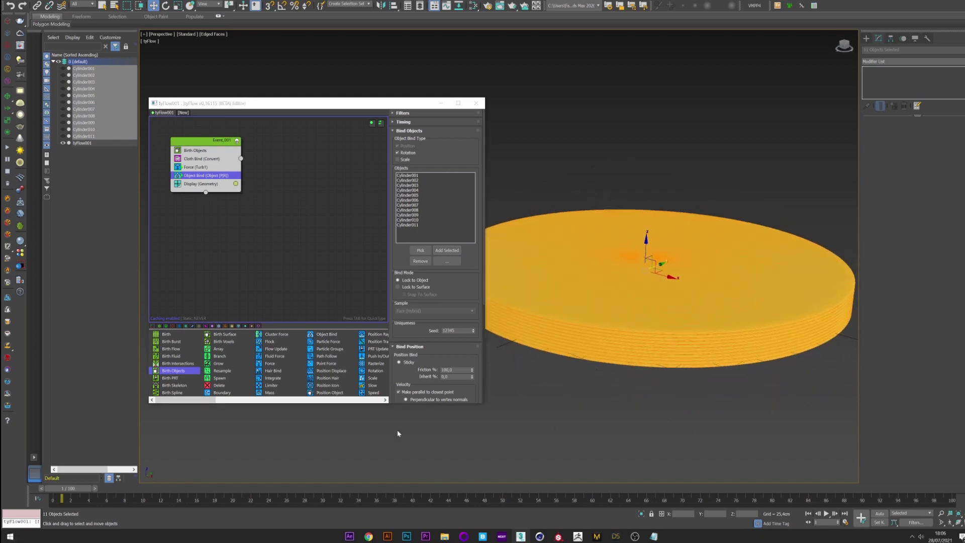
# Step: Change the Object Bind position type to Linear Spring with 1% force and preview the cloth at frame 47
pyautogui.moveTo(76, 491); pyautogui.dragTo(439, 491)
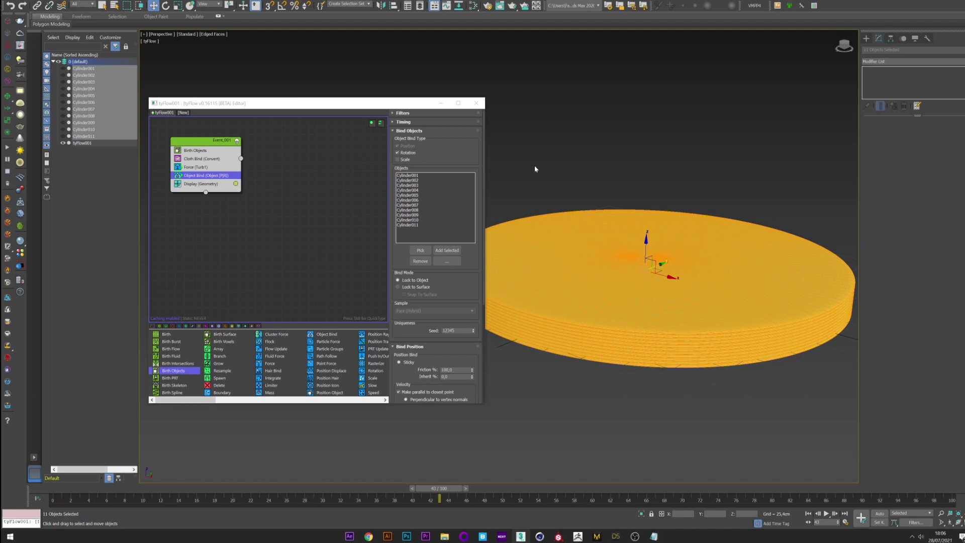
pyautogui.moveTo(484, 169); pyautogui.dragTo(474, 278)
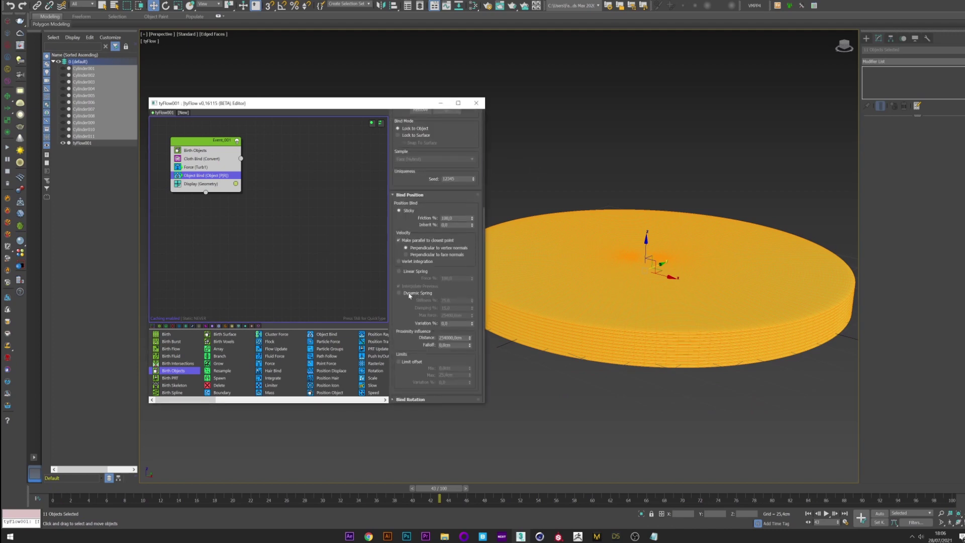
pyautogui.click(402, 272)
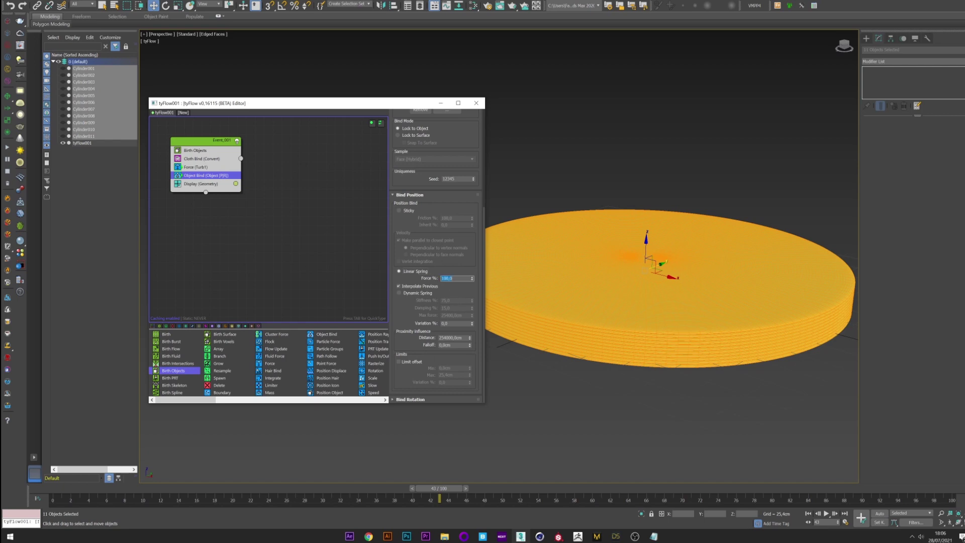
pyautogui.write('1')
pyautogui.press('Return')
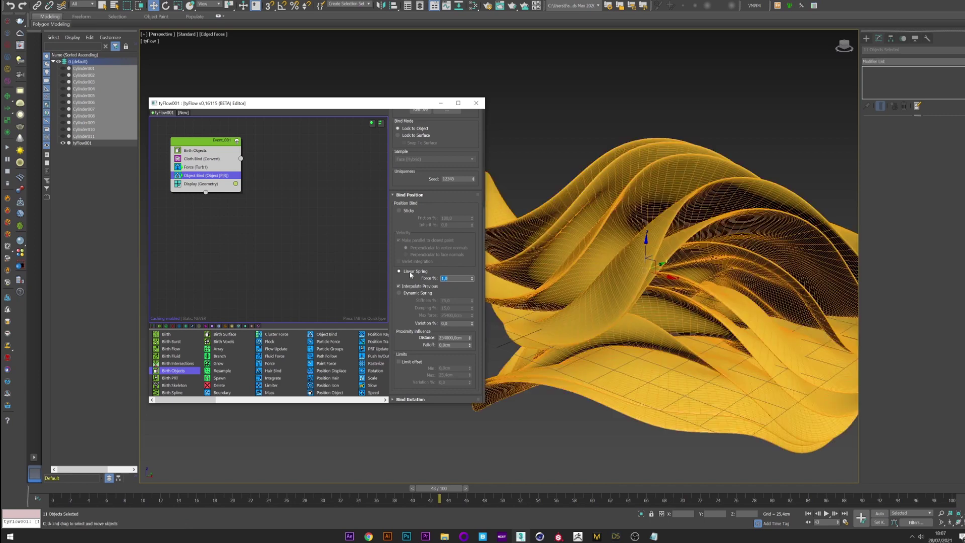
pyautogui.moveTo(58, 495); pyautogui.dragTo(474, 432)
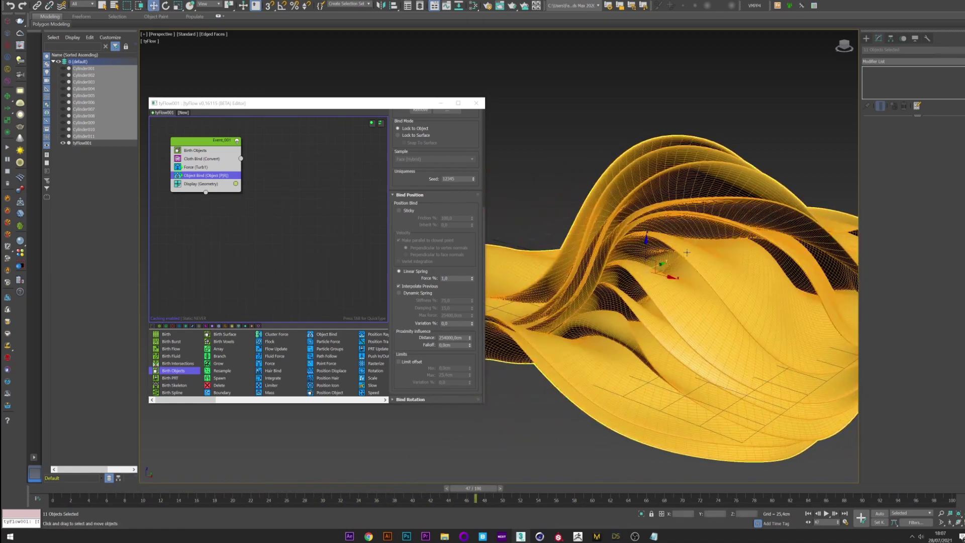
pyautogui.keyDown('alt'); pyautogui.moveTo(603, 264); pyautogui.dragTo(108, 33, button='middle'); pyautogui.keyUp('alt')
# Step: Set the tyFlow object's time step to 1/2 Frame
pyautogui.click(71, 143)
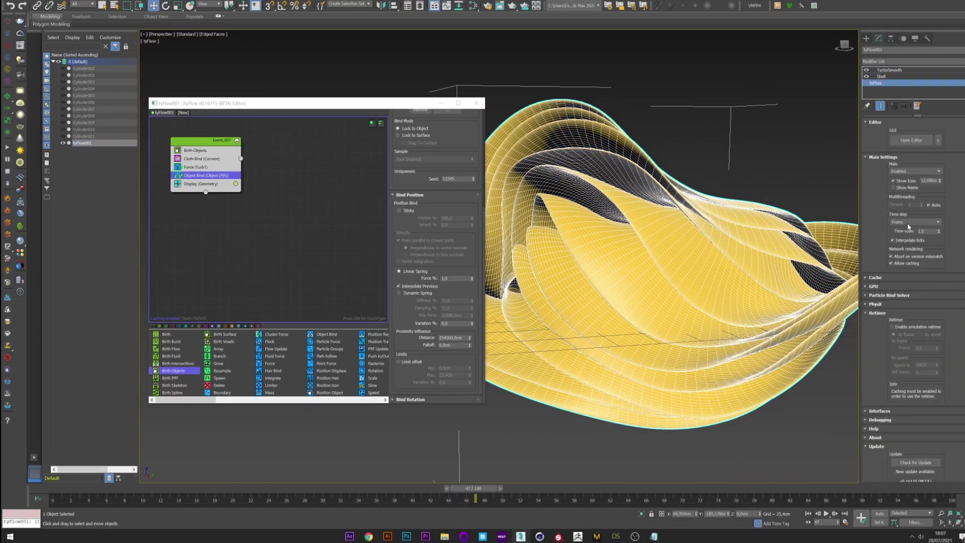
pyautogui.click(908, 224)
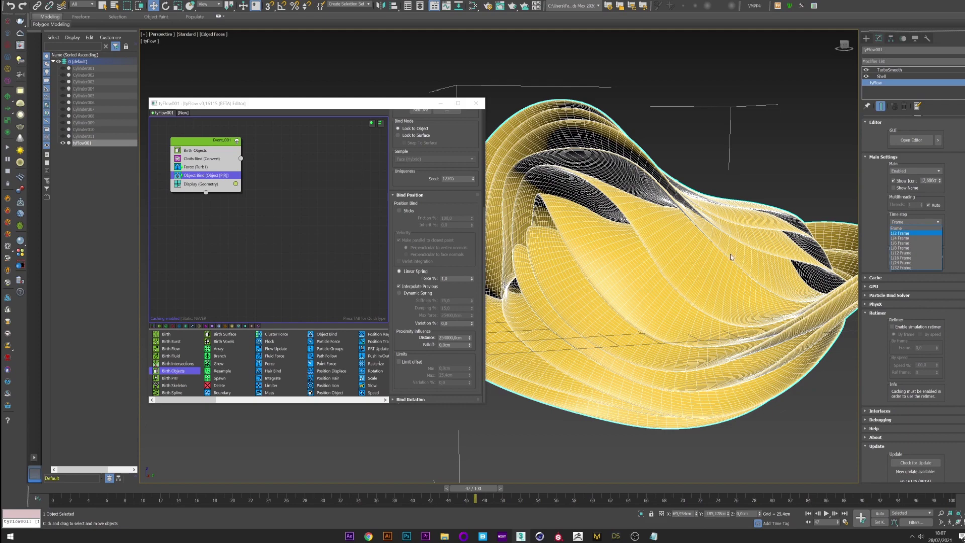
pyautogui.click(900, 233)
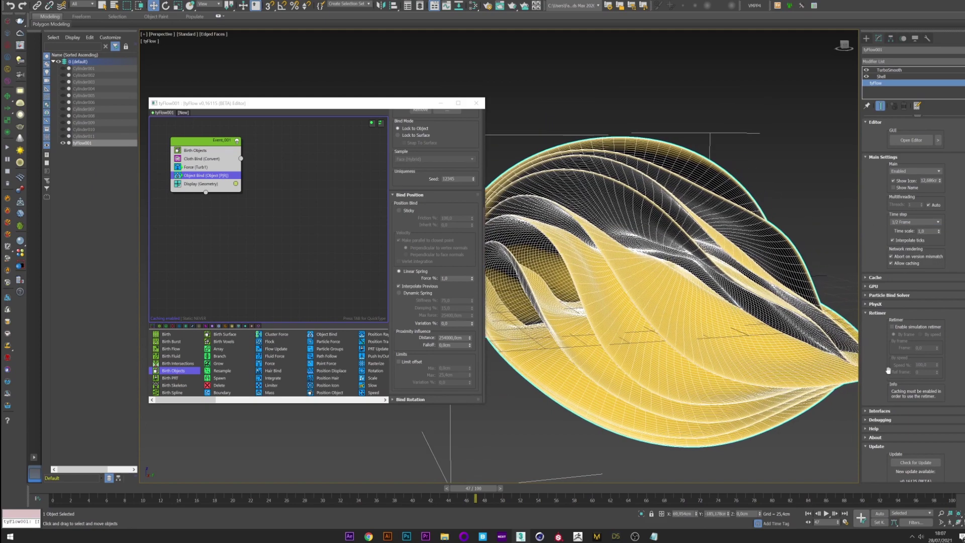
# Step: Enable the simulation retimer by speed at 50% and preview the cloth at frame 86
pyautogui.click(893, 326)
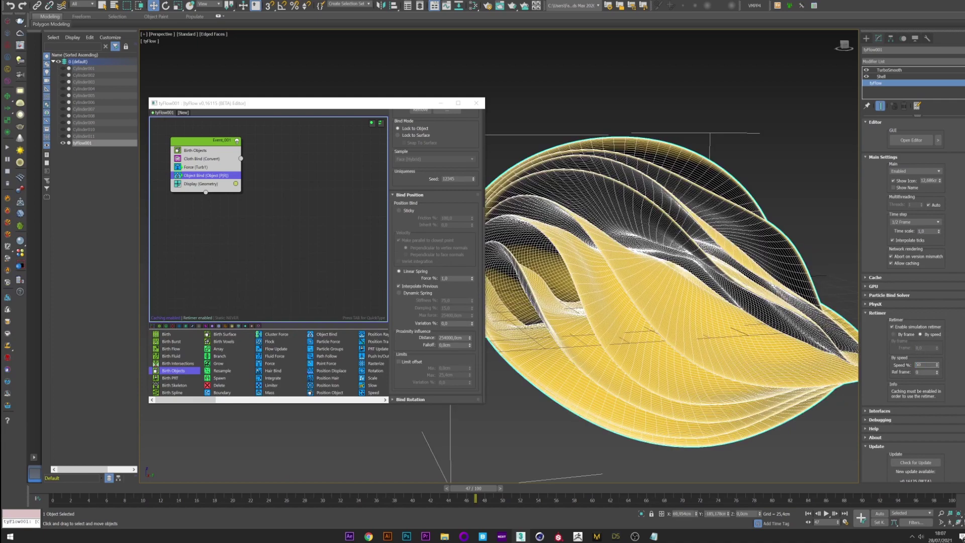
pyautogui.write('50')
pyautogui.press('Return')
pyautogui.moveTo(498, 488); pyautogui.dragTo(826, 503)
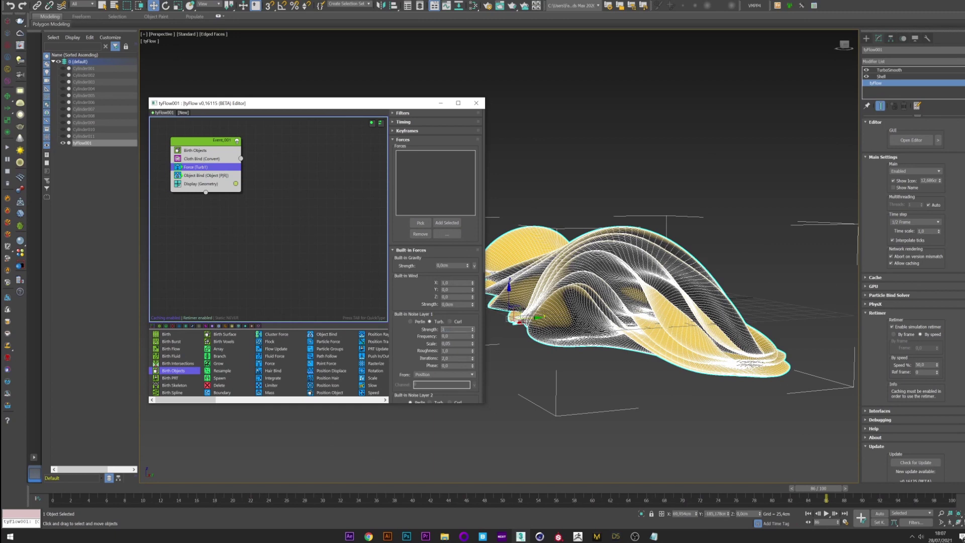
# Step: Set the Force operator's noise layer 1 strength to 25 cm and preview the simulation across the timeline
pyautogui.write('5')
pyautogui.press('Return')
pyautogui.click(204, 175)
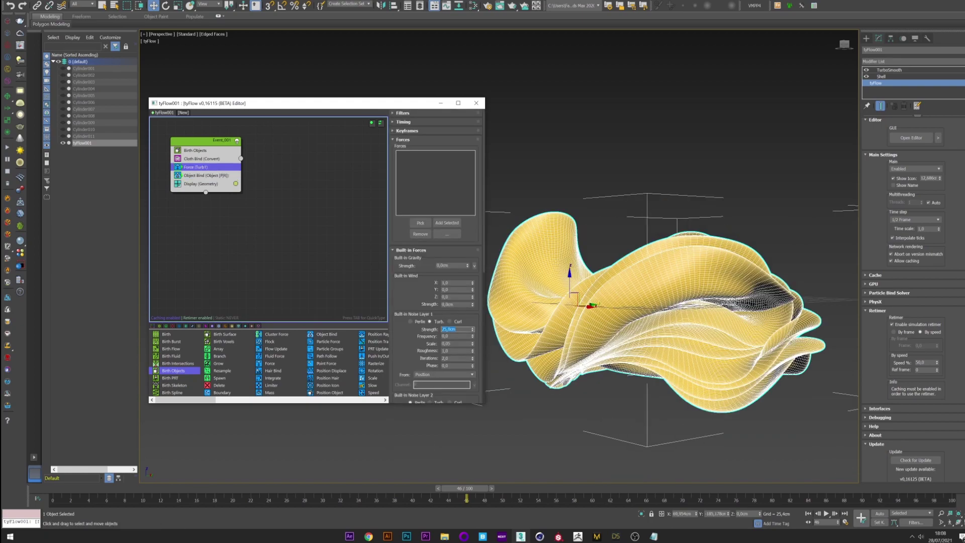
pyautogui.moveTo(465, 488); pyautogui.dragTo(899, 501)
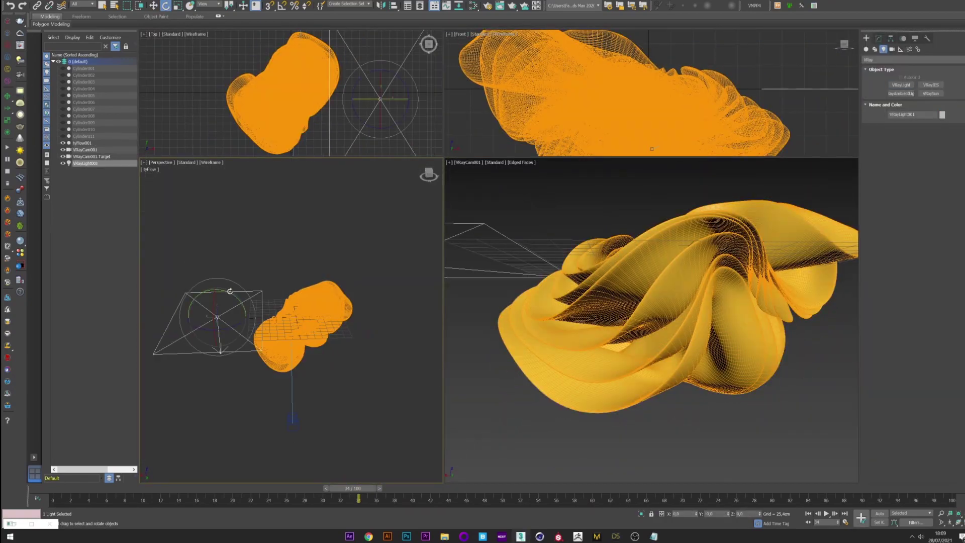
# Step: Rotate the V-Ray light to face the cloth and set the V-Ray camera's F-Number to 4
pyautogui.moveTo(230, 292); pyautogui.dragTo(519, 291)
pyautogui.click(85, 150)
pyautogui.click(879, 38)
pyautogui.doubleClick(931, 238)
pyautogui.write('4')
pyautogui.press('Return')
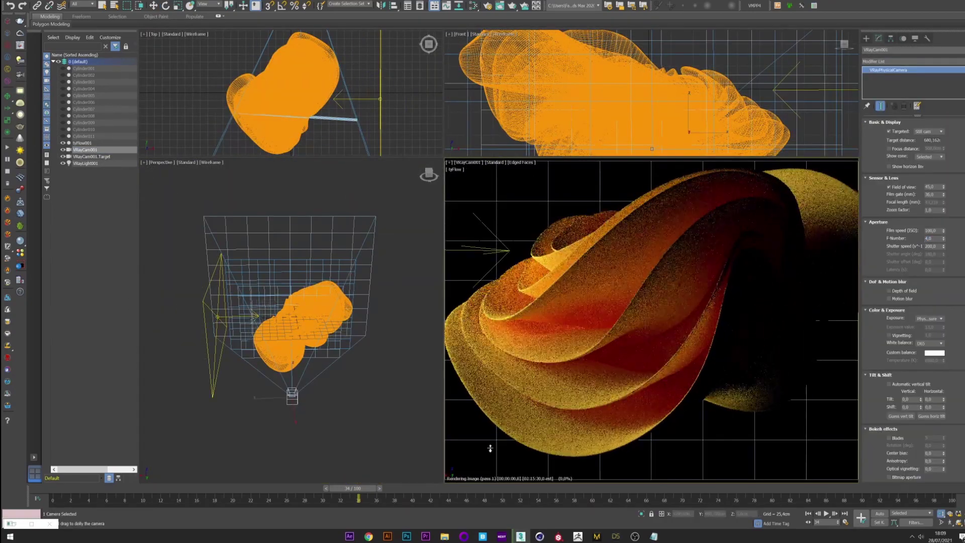
# Step: Orbit the V-Ray camera to frame the petal-like folds up close at frame 96
pyautogui.click(959, 522)
pyautogui.moveTo(678, 312); pyautogui.dragTo(683, 360)
pyautogui.moveTo(352, 488); pyautogui.dragTo(904, 488)
pyautogui.moveTo(669, 332); pyautogui.dragTo(708, 318)
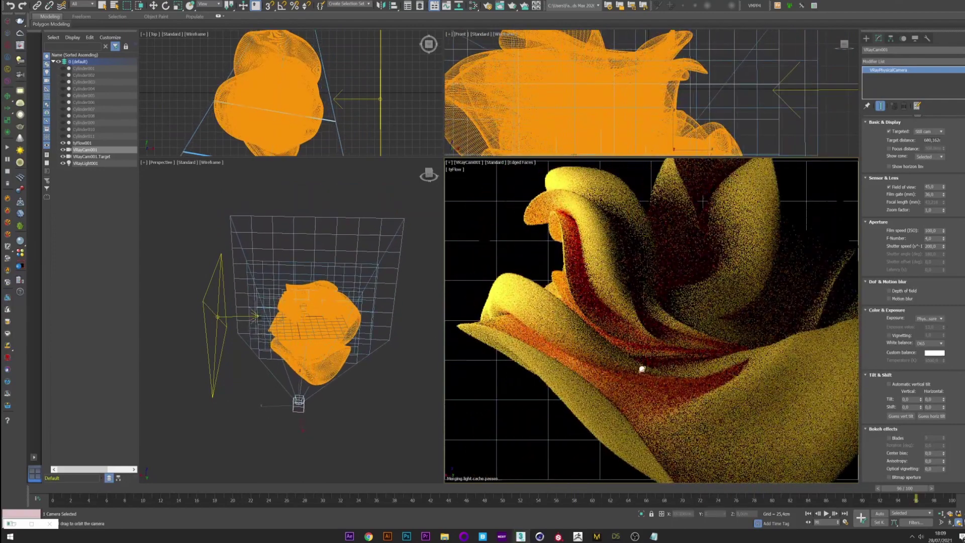
pyautogui.press('e')
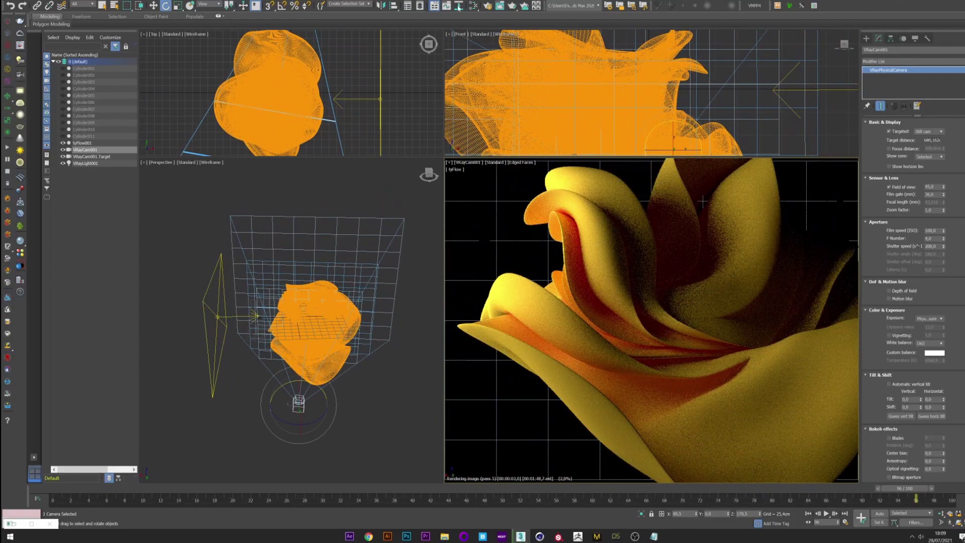
# Step: Create a VRayFastSSS2 material in the Slate Material Editor
pyautogui.click(473, 5)
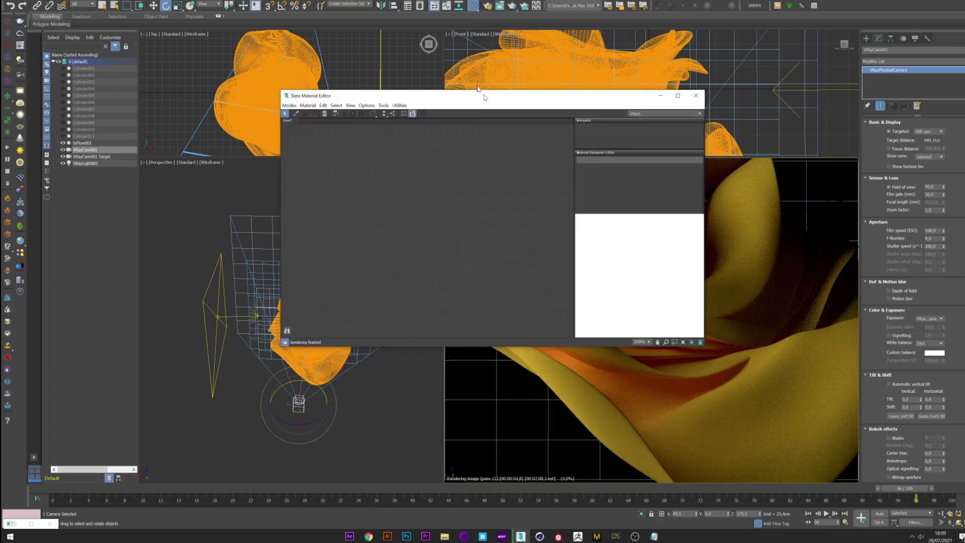
pyautogui.moveTo(484, 97); pyautogui.dragTo(303, 55)
pyautogui.rightClick(133, 100)
pyautogui.moveTo(156, 103)
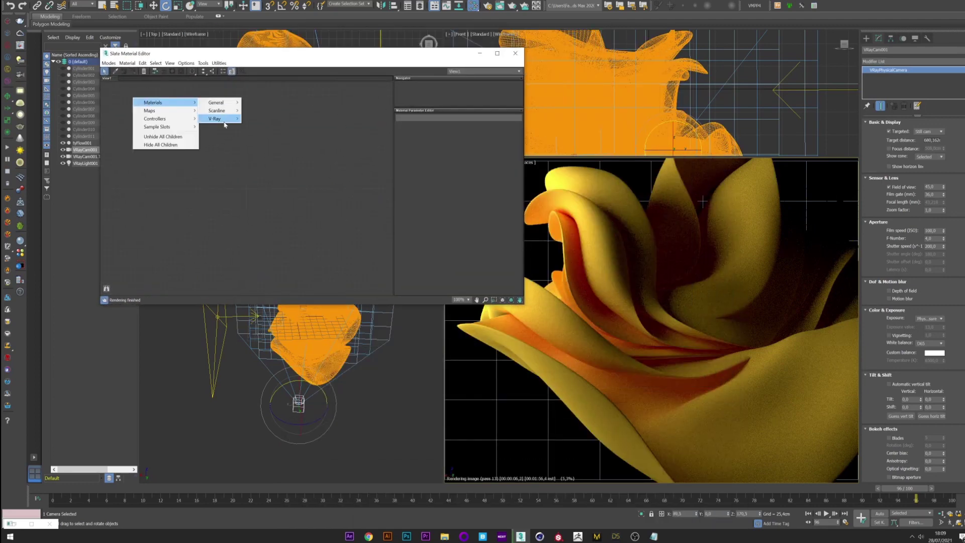
pyautogui.moveTo(221, 119)
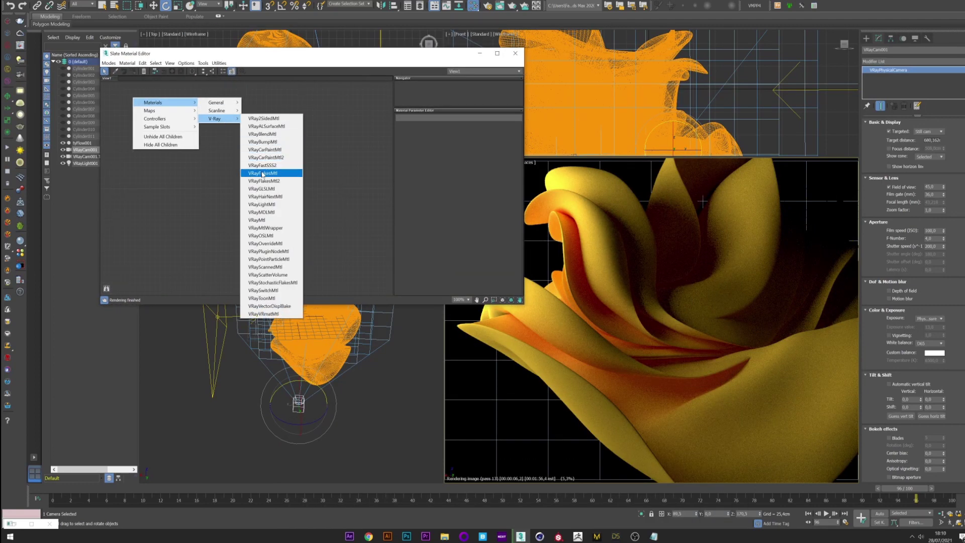
pyautogui.click(262, 166)
# Step: Open the VRayFastSSS2 material's parameters and apply the Skin (yellow) preset
pyautogui.doubleClick(133, 101)
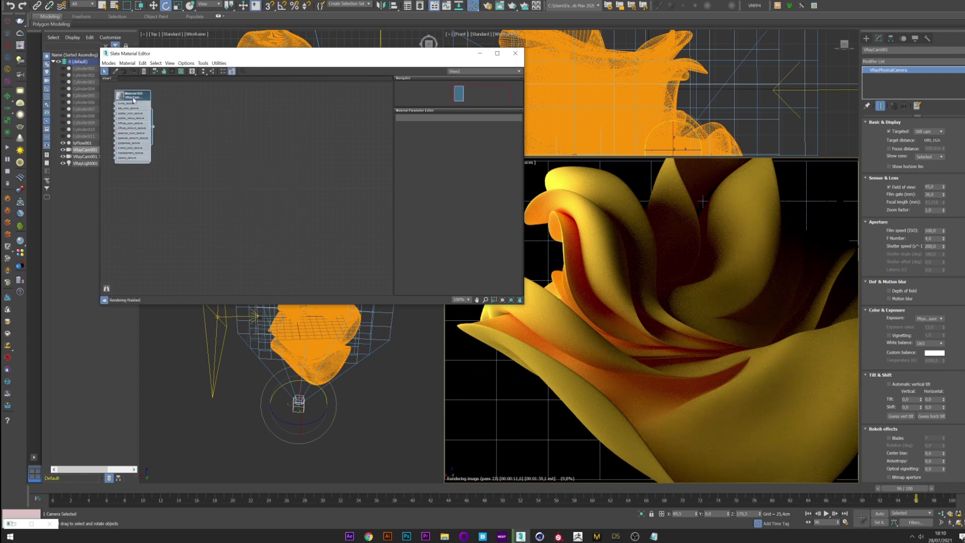
pyautogui.click(459, 137)
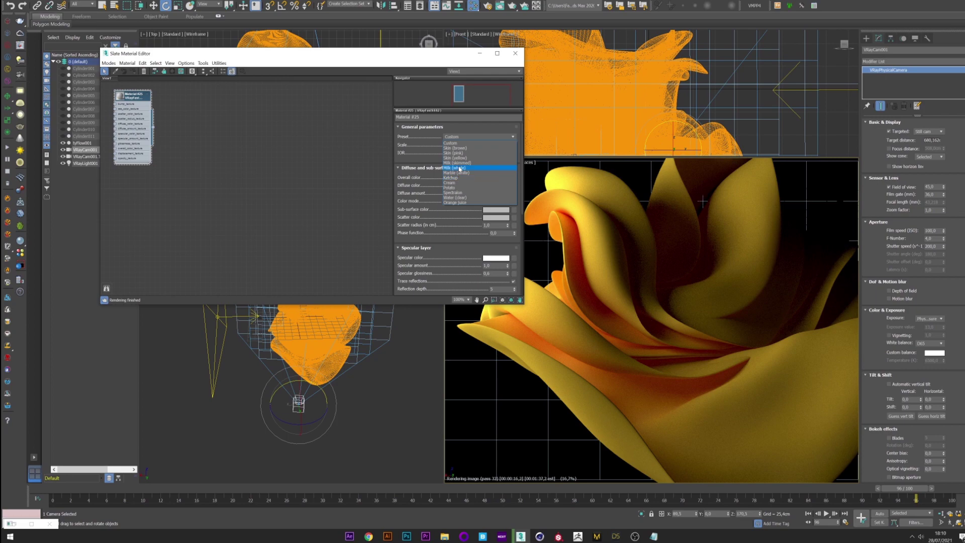
pyautogui.click(459, 158)
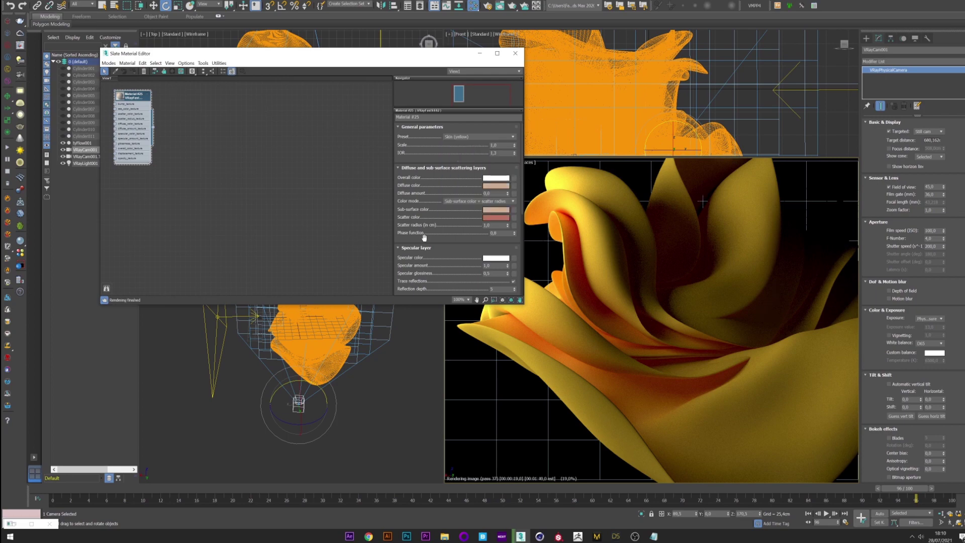
# Step: Assign the VRayFastSSS2 material to the tyFlow object and preview the shaded cloth at frame 43
pyautogui.click(81, 143)
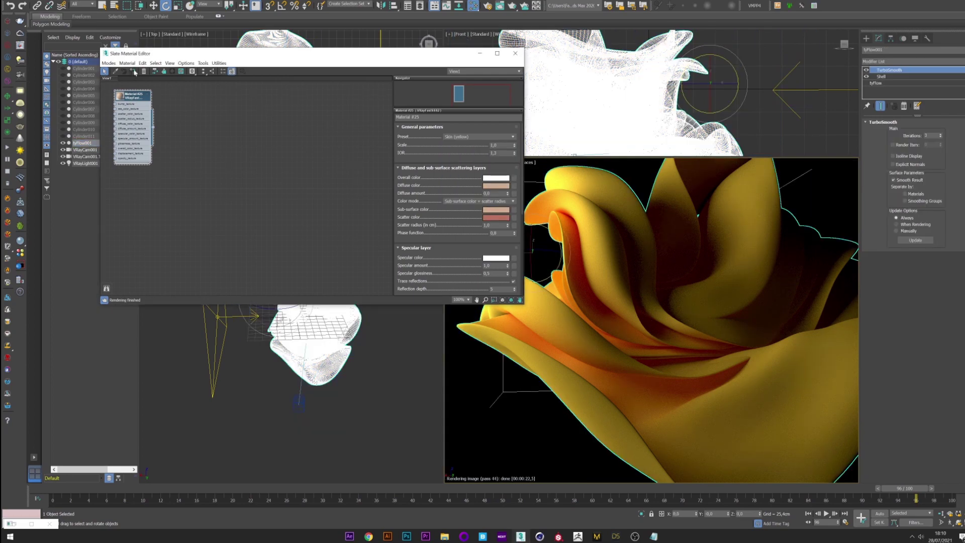
pyautogui.click(548, 439)
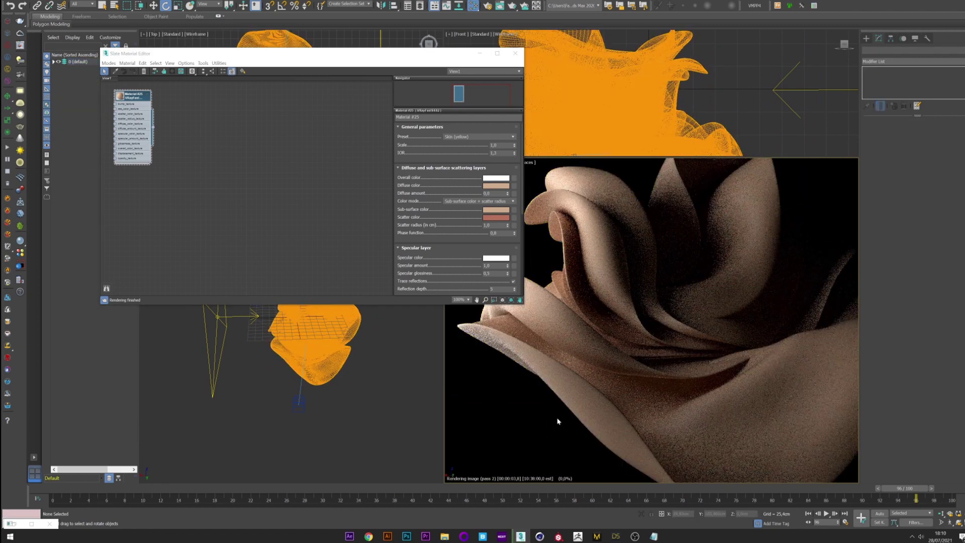
pyautogui.click(686, 495)
pyautogui.click(439, 495)
pyautogui.moveTo(311, 54); pyautogui.dragTo(592, 57)
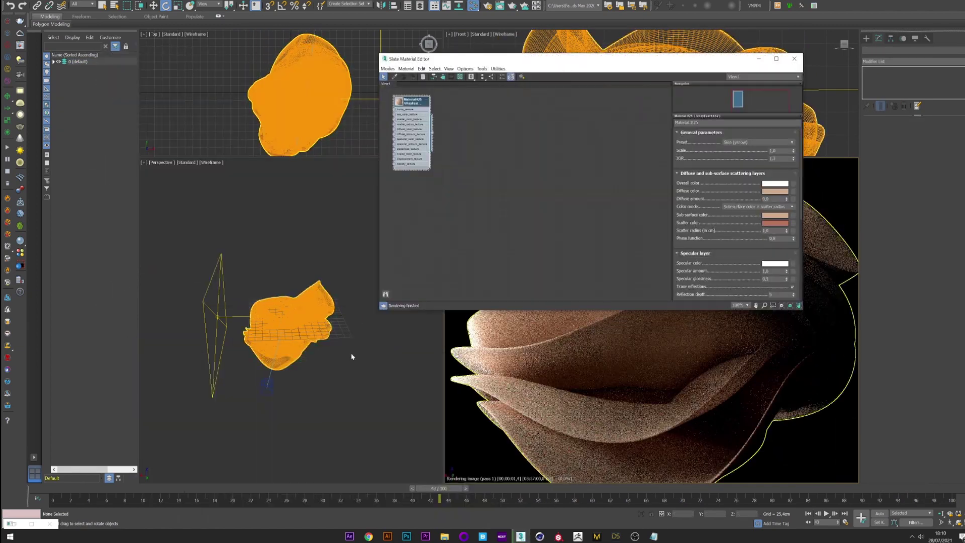
# Step: Rotate the V-Ray light and move it to the opposite side of the cloth, facing the folds
pyautogui.click(760, 57)
pyautogui.click(219, 316)
pyautogui.moveTo(244, 307); pyautogui.dragTo(287, 390)
pyautogui.press('w')
pyautogui.moveTo(191, 320); pyautogui.dragTo(372, 323)
# Step: Orbit the V-Ray camera around the cloth and frame its side folds at frame 79
pyautogui.moveTo(678, 322); pyautogui.dragTo(655, 317, button='middle')
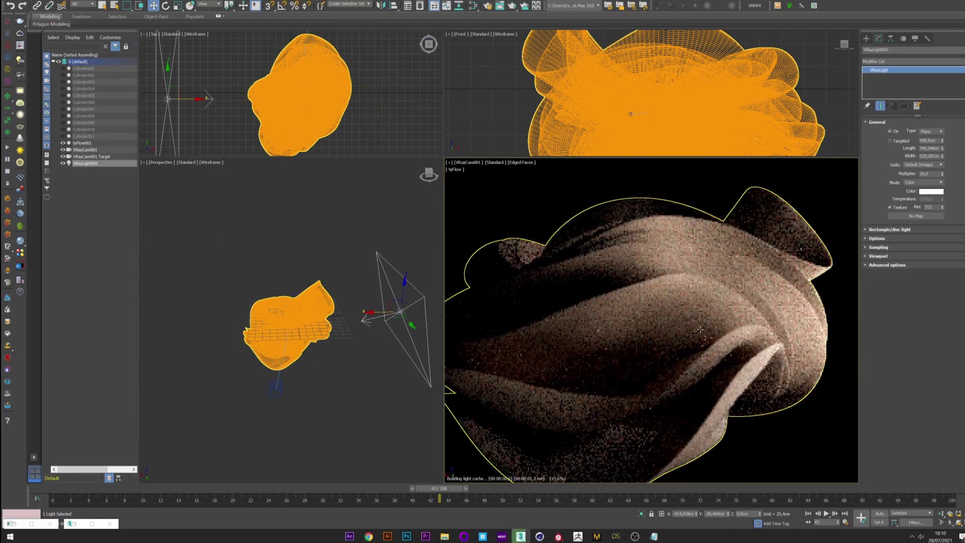
pyautogui.click(806, 442)
pyautogui.click(763, 489)
pyautogui.moveTo(799, 336); pyautogui.dragTo(671, 391, button='middle')
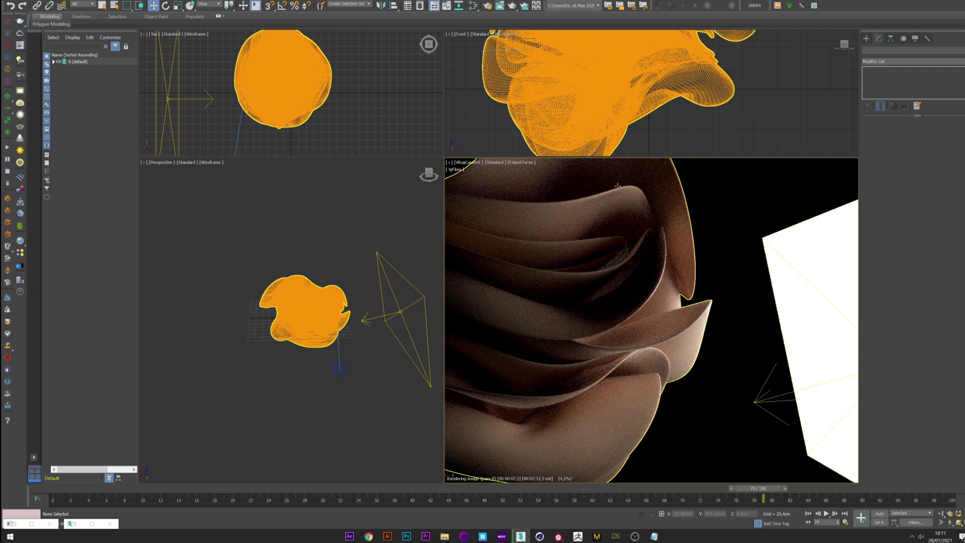
# Step: At frame 0, add a Material ID operator above Cloth Bind in the tyFlow event and set it to Random from 1 to 3
pyautogui.press('Home')
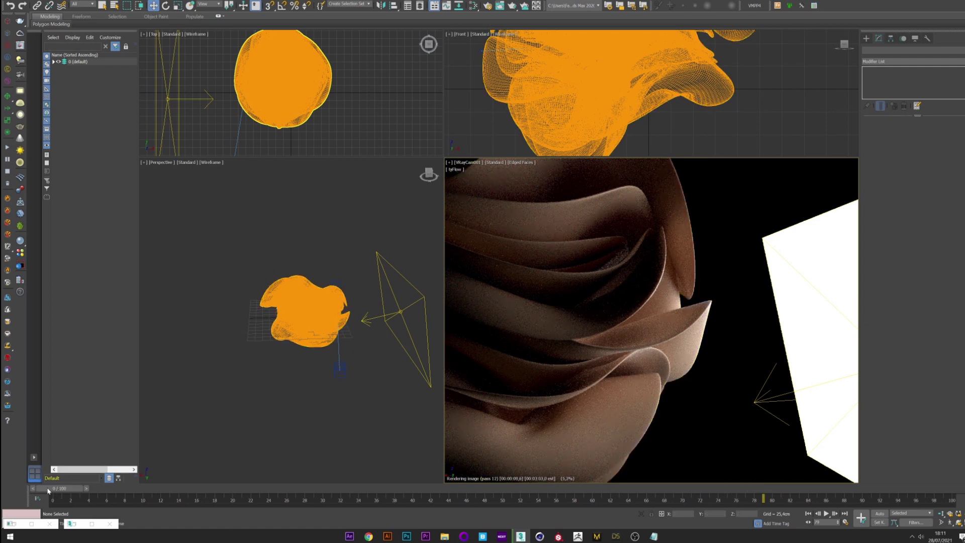
pyautogui.click(30, 524)
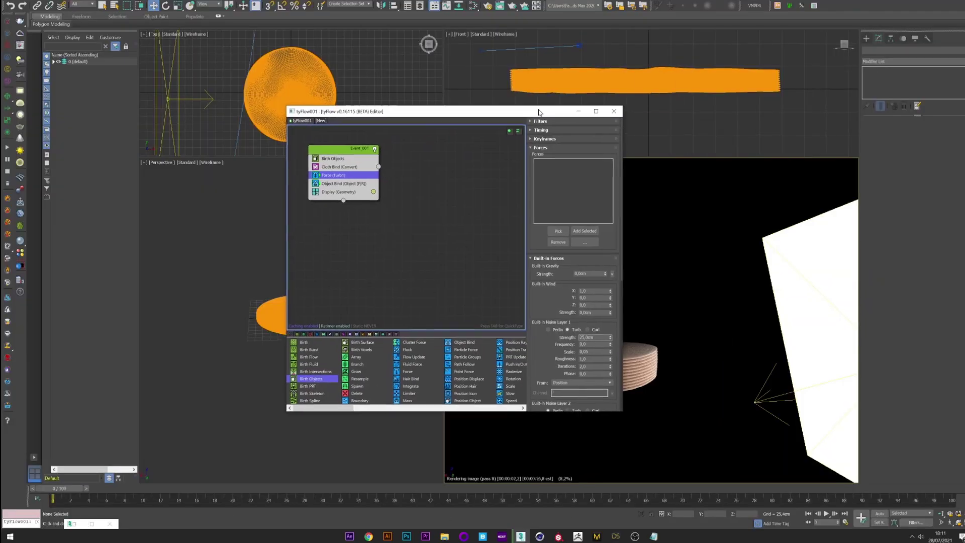
pyautogui.click(332, 169)
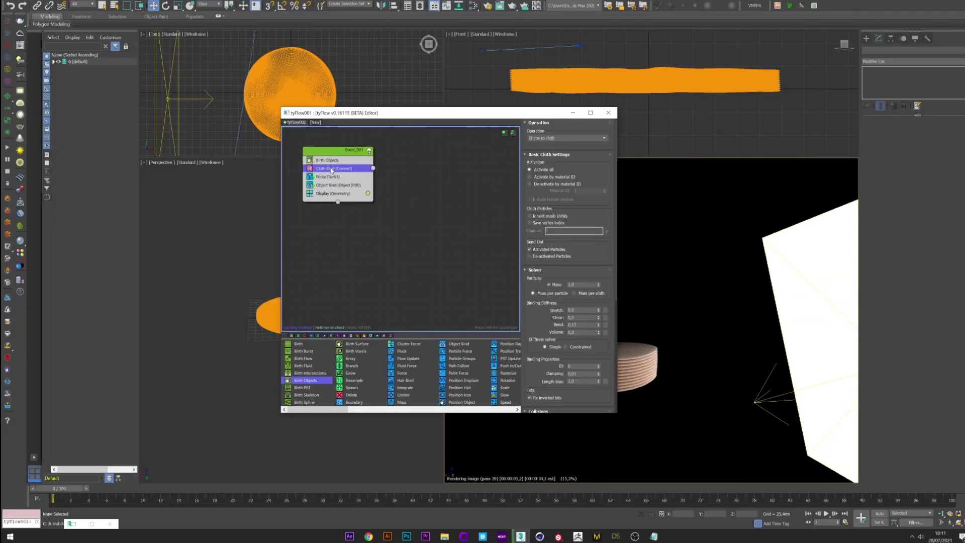
pyautogui.press('Tab')
pyautogui.write('mate')
pyautogui.click(338, 180)
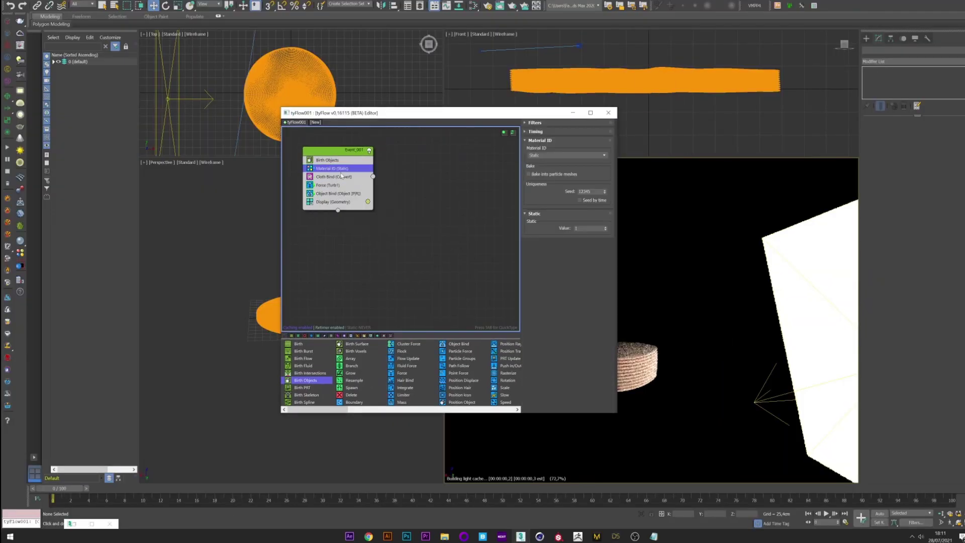
pyautogui.click(553, 155)
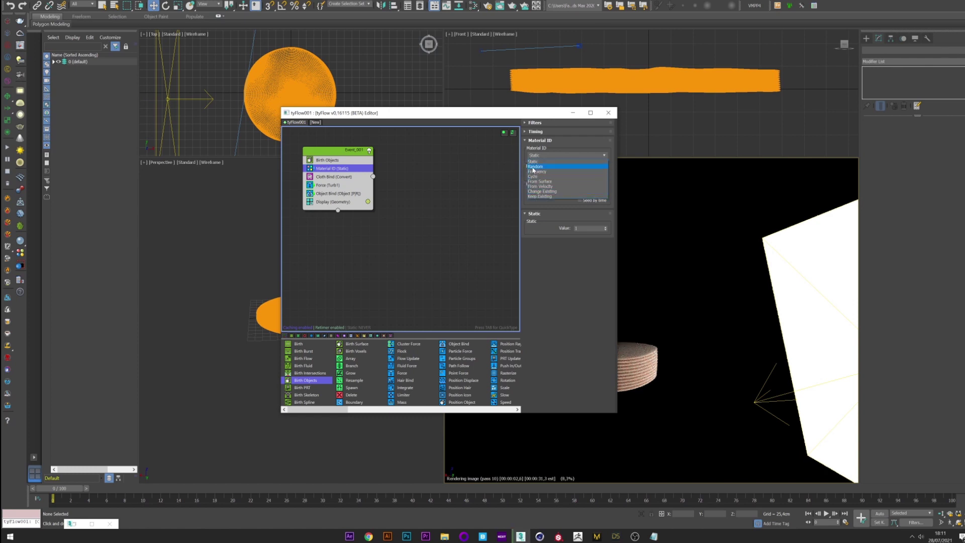
pyautogui.click(534, 166)
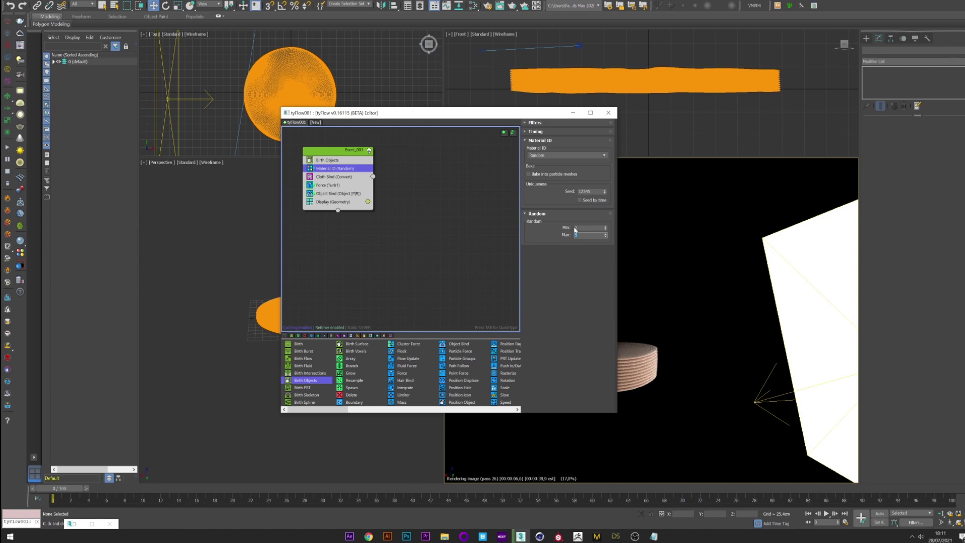
# Step: Create a Multi/Sub-Object material in the Slate Material Editor and set its number of materials to 3
pyautogui.click(474, 6)
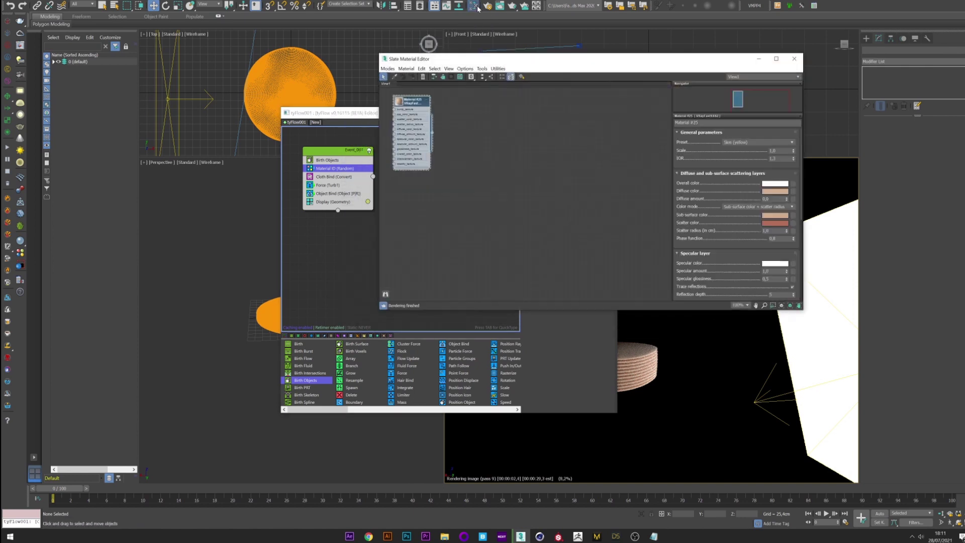
pyautogui.rightClick(476, 132)
pyautogui.moveTo(502, 135)
pyautogui.moveTo(550, 135)
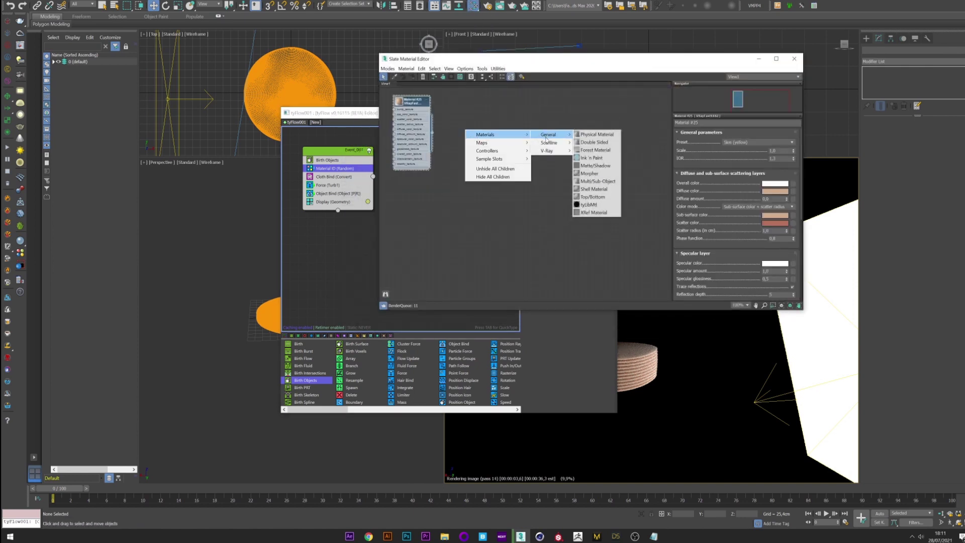
pyautogui.click(598, 182)
pyautogui.moveTo(462, 127); pyautogui.dragTo(571, 154)
pyautogui.doubleClick(570, 153)
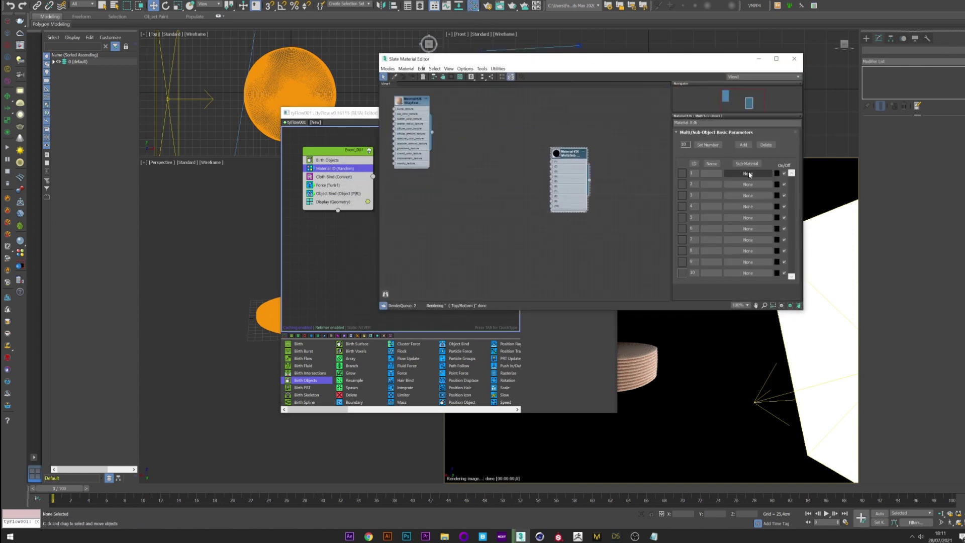
pyautogui.click(706, 144)
pyautogui.write('3')
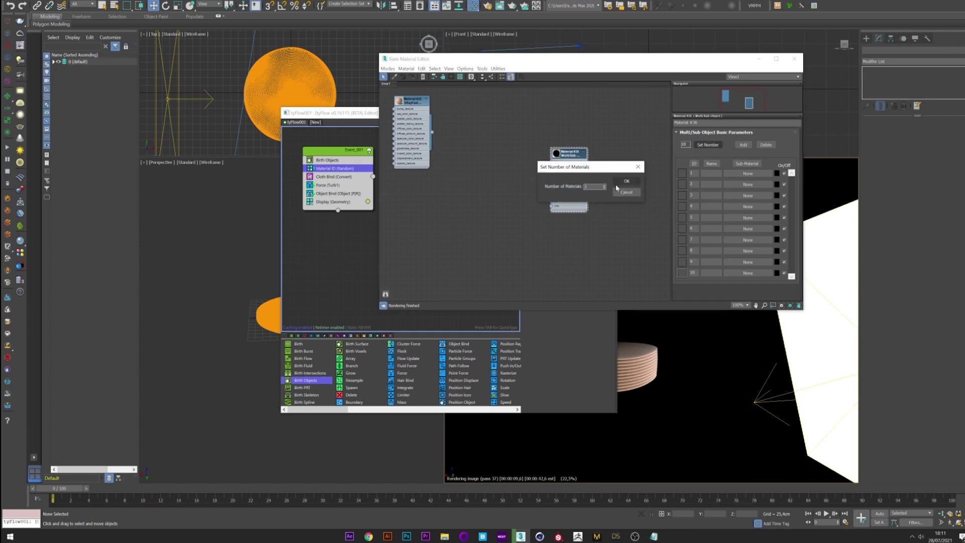
pyautogui.click(626, 181)
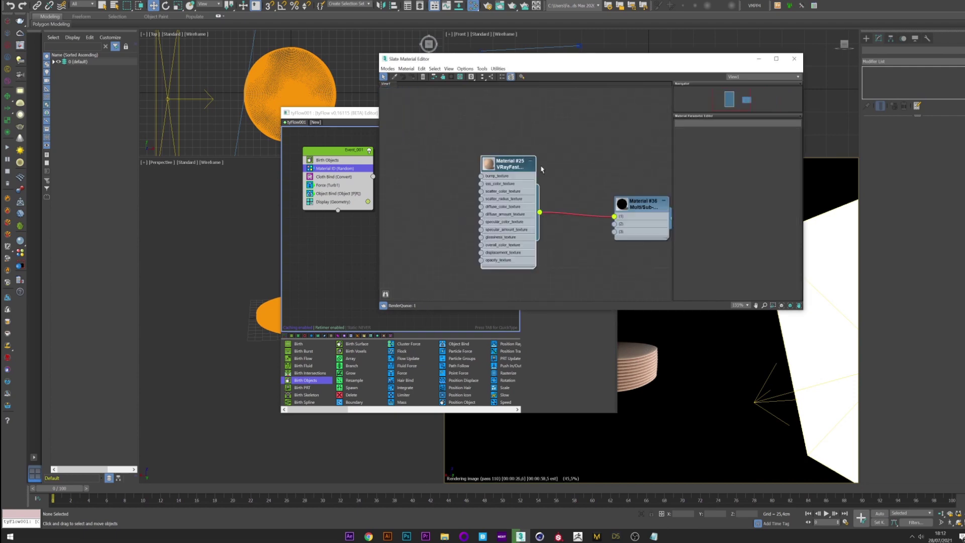
# Step: Duplicate the VRayFastSSS2 material twice and connect the three materials to slots 1, 2 and 3 of the Multi/Sub-Object material
pyautogui.click(530, 161)
pyautogui.moveTo(511, 165); pyautogui.dragTo(504, 213)
pyautogui.moveTo(531, 215); pyautogui.dragTo(599, 245)
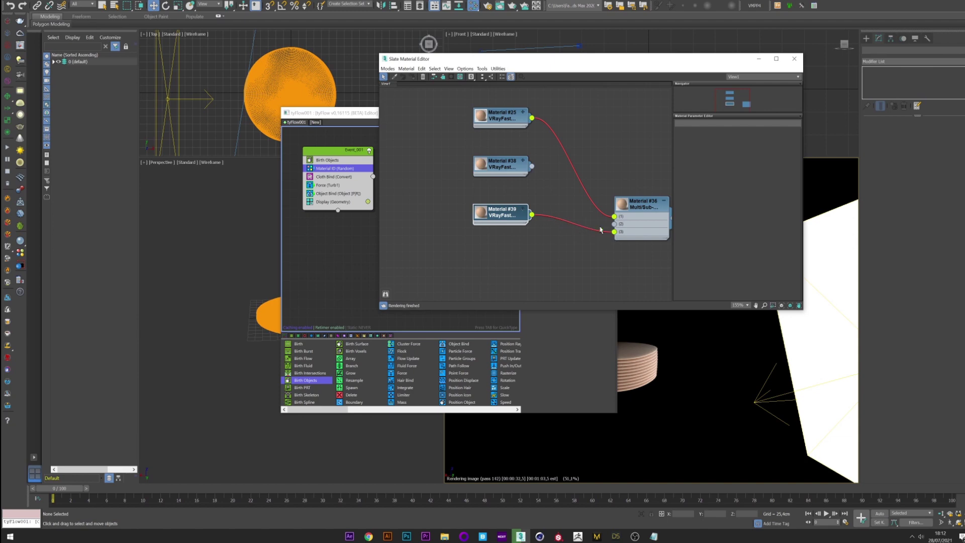
pyautogui.moveTo(532, 166); pyautogui.dragTo(614, 224)
# Step: Recolor the second VRayFastSSS2 material purple and the third one green
pyautogui.doubleClick(502, 164)
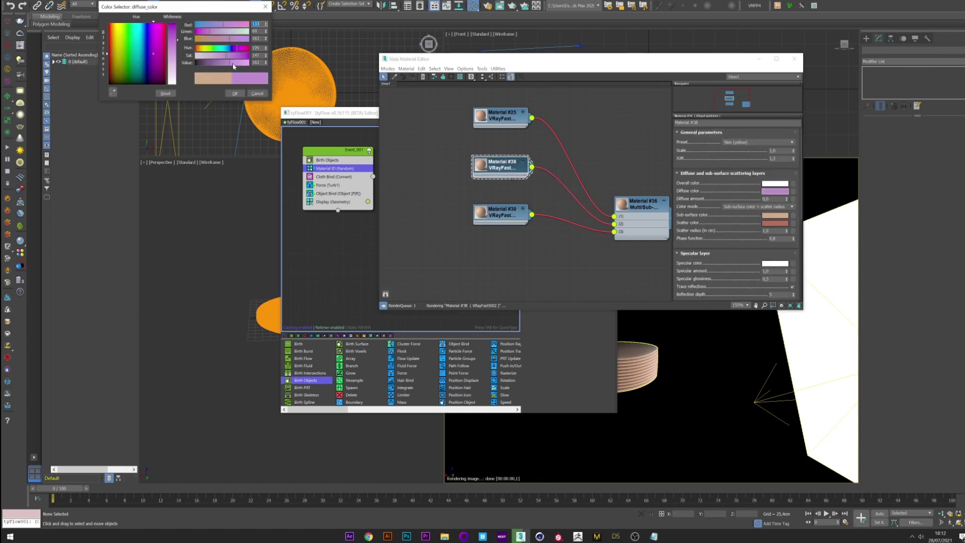
pyautogui.doubleClick(501, 213)
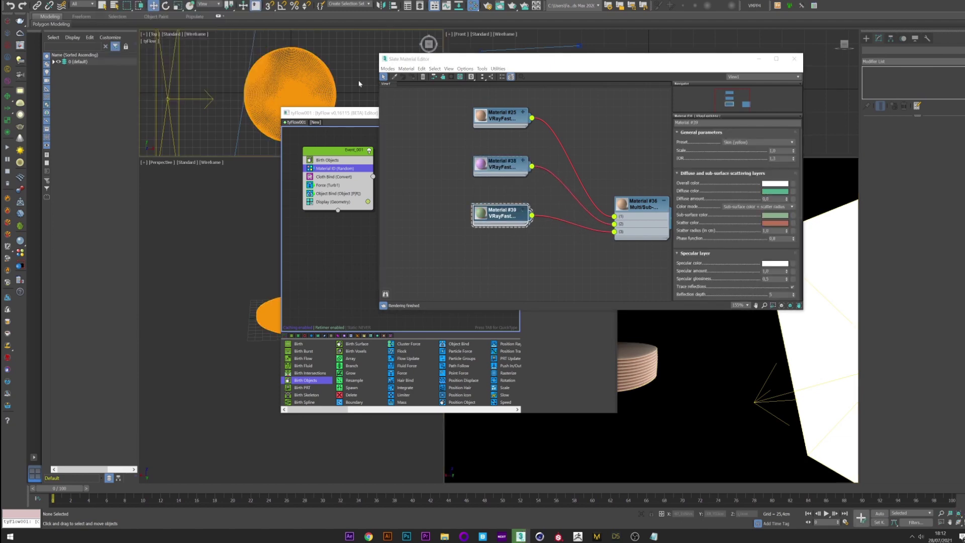
# Step: Assign the Multi/Sub-Object material to the tyFlow object and minimize the Slate Material Editor
pyautogui.click(53, 62)
pyautogui.click(82, 143)
pyautogui.click(637, 207)
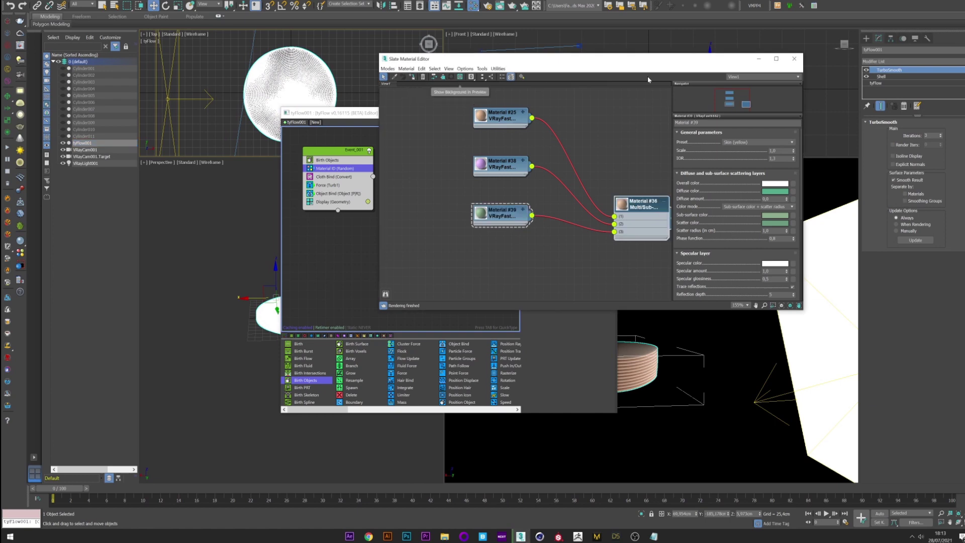
pyautogui.click(758, 59)
pyautogui.click(684, 285)
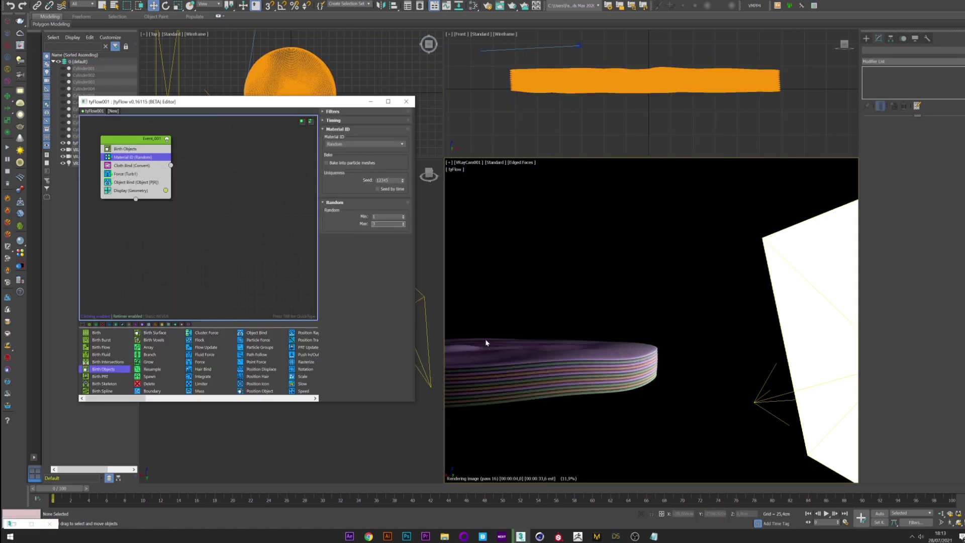
# Step: Go to frame 41, then orbit and dolly the V-Ray camera in on the multicolored folds
pyautogui.click(633, 497)
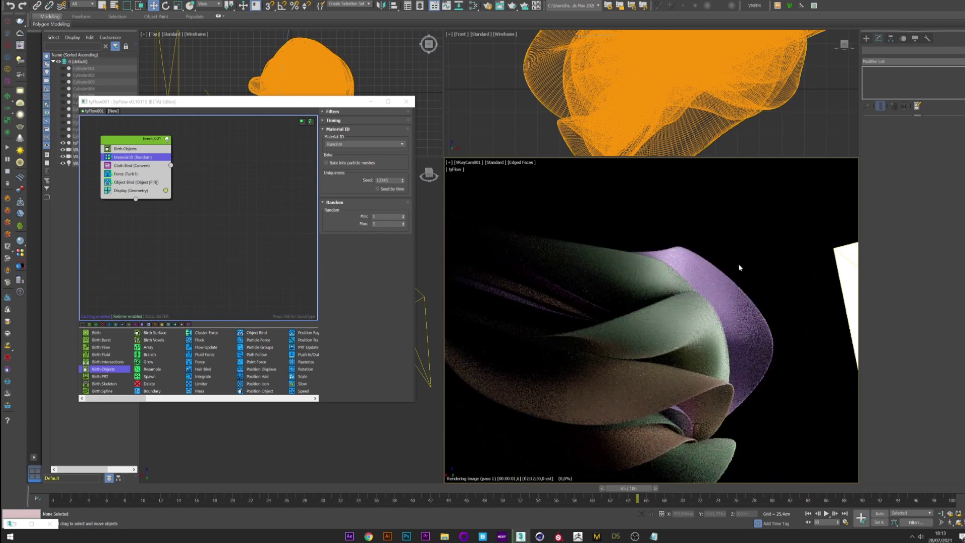
pyautogui.click(428, 489)
pyautogui.moveTo(654, 397); pyautogui.dragTo(653, 337, button='middle')
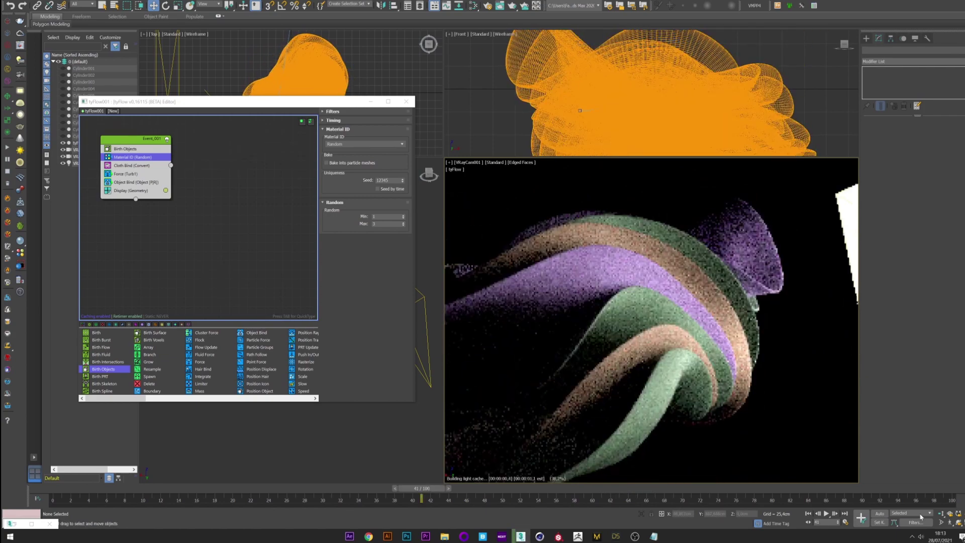
pyautogui.click(941, 514)
pyautogui.moveTo(753, 402); pyautogui.dragTo(754, 347)
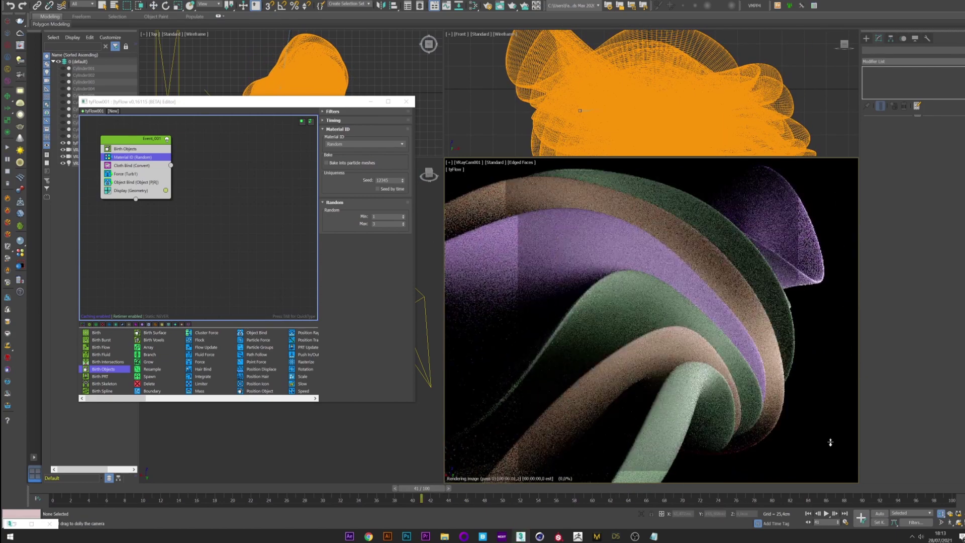
pyautogui.scroll(2, 830, 442)
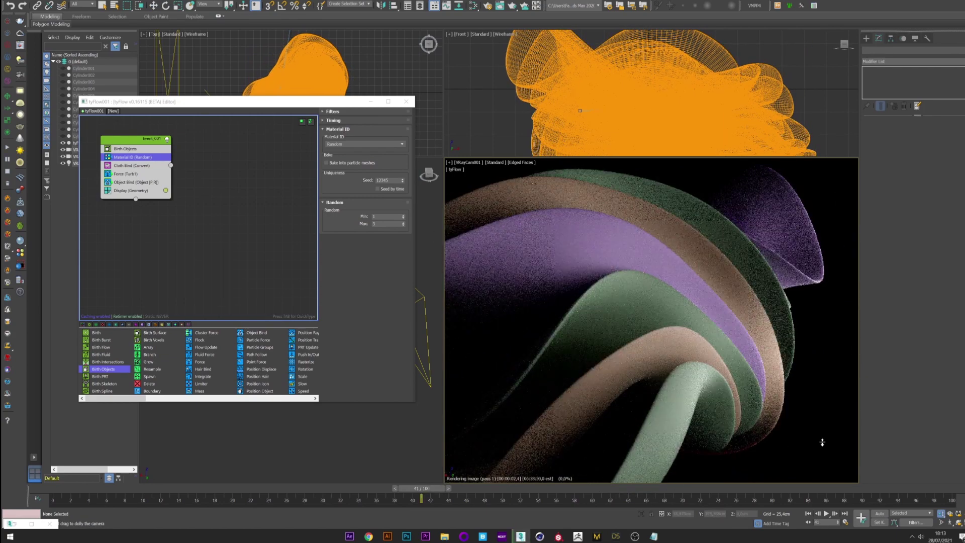